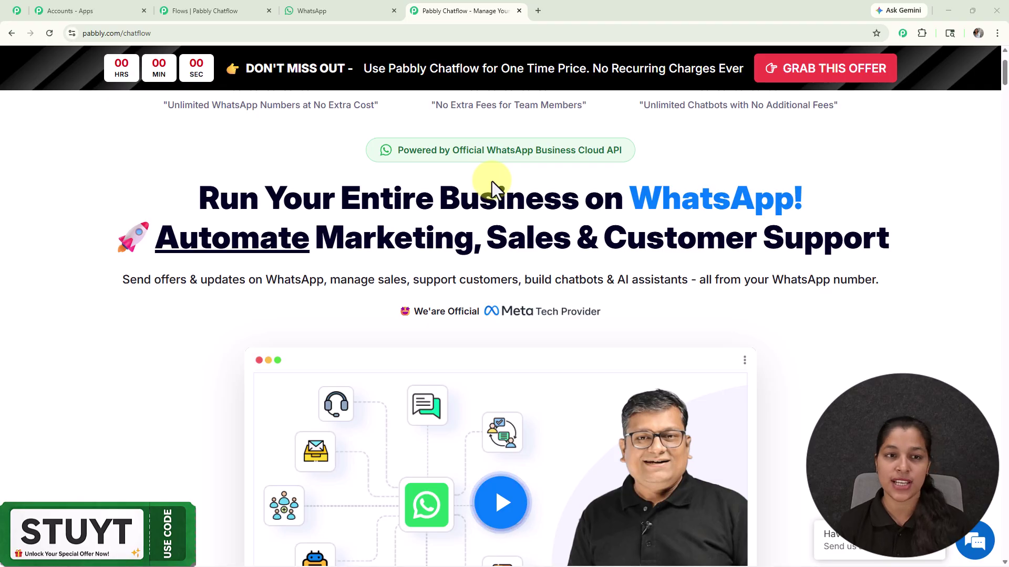
Step: Switch to WhatsApp and send the message Hello in the My Test Number chat
{"action": "left_click", "coordinate": [332, 10]}
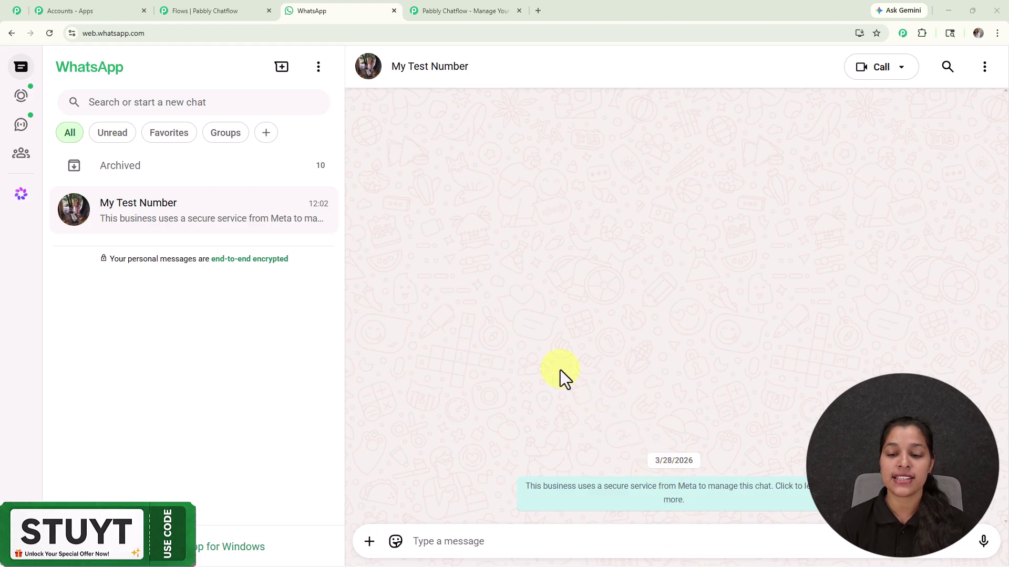
{"action": "left_click", "coordinate": [534, 541]}
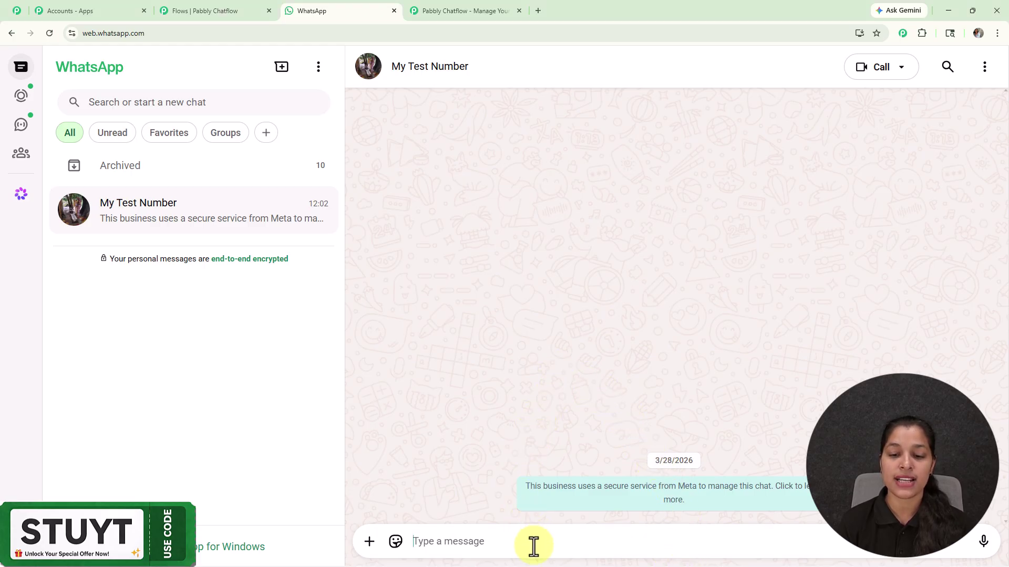
{"action": "type", "text": "H"}
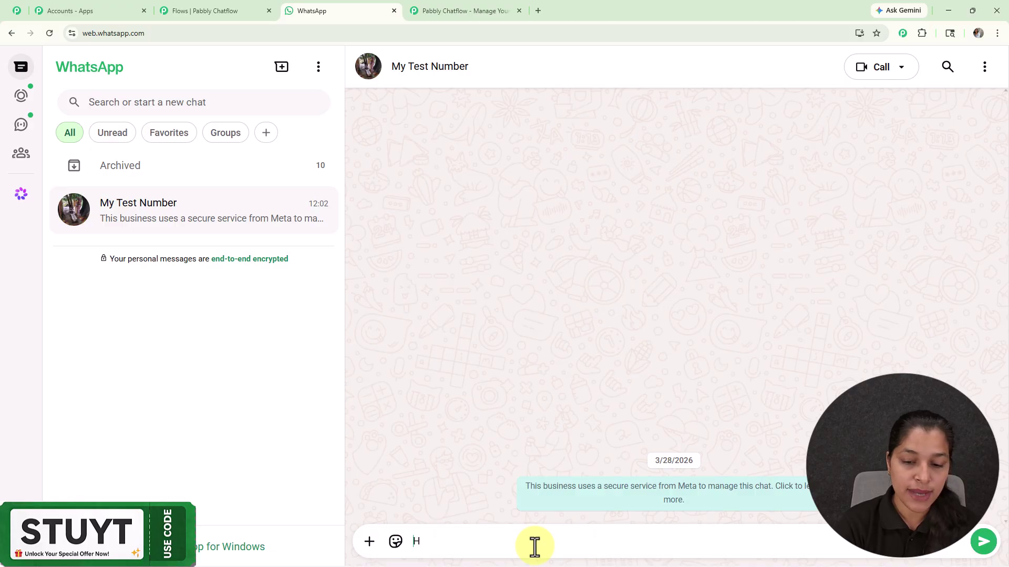
{"action": "type", "text": "ello,"}
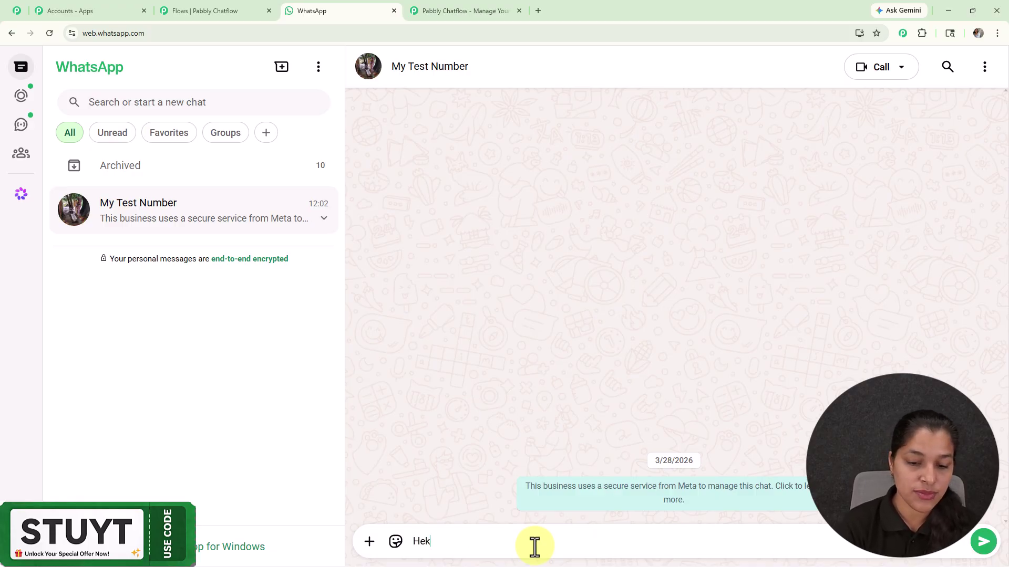
{"action": "key", "text": "ctrl+a"}
{"action": "key", "text": "BackSpace"}
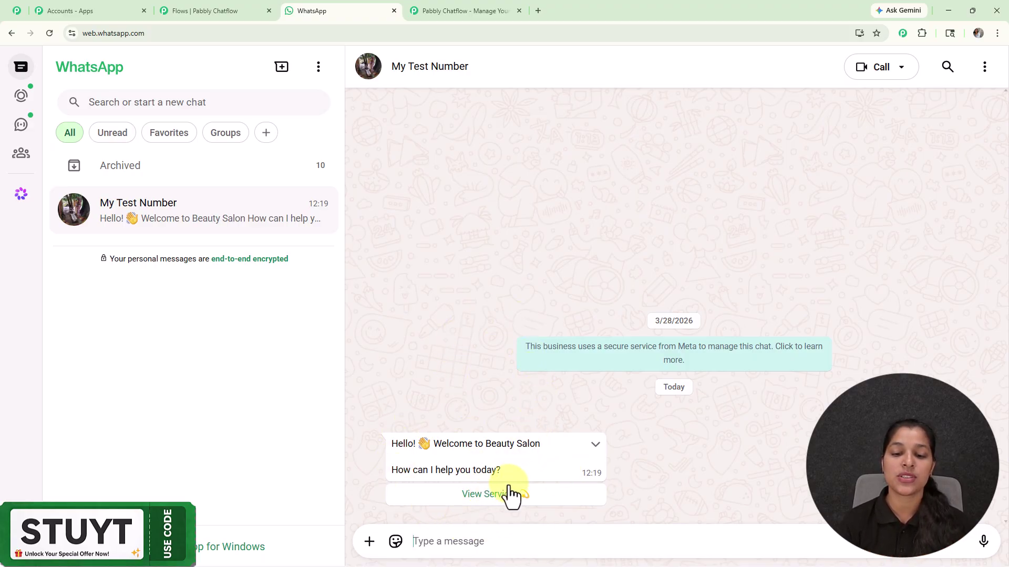
Step: Request the beauty salon's services in the chat, and choose and send Haircut from the service list
{"action": "left_click", "coordinate": [498, 499]}
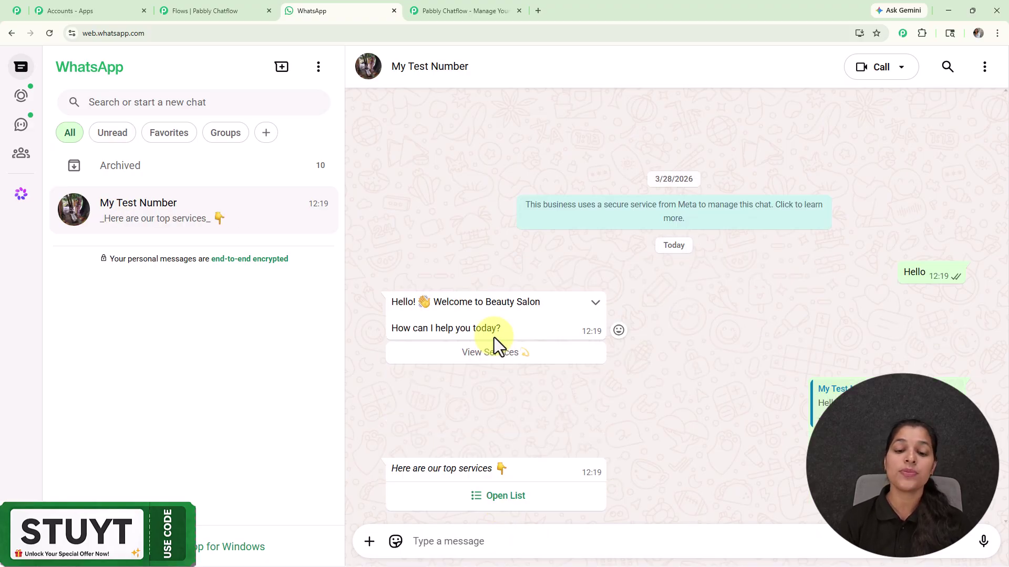
{"action": "left_click", "coordinate": [507, 499]}
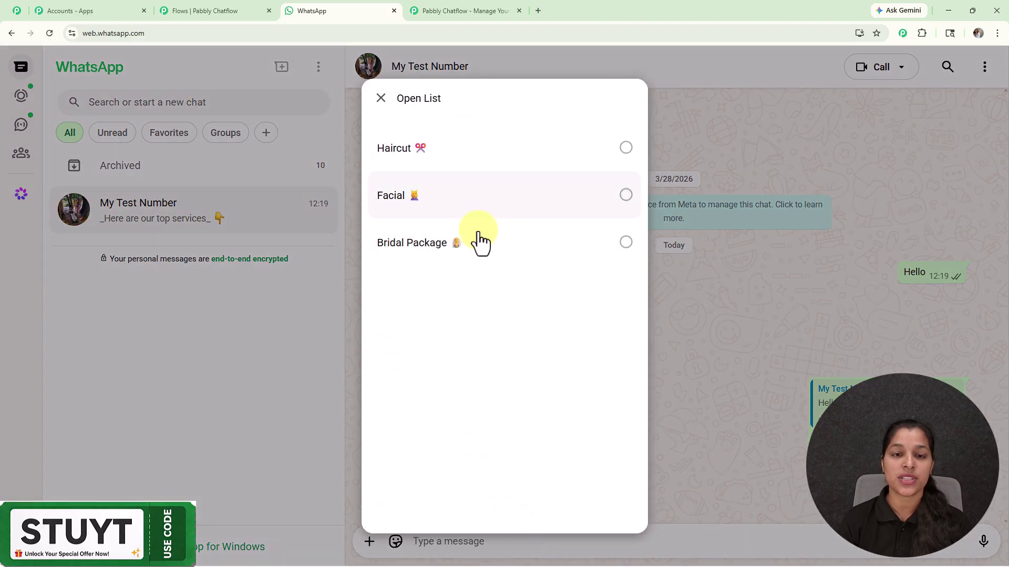
{"action": "left_click", "coordinate": [491, 155]}
{"action": "left_click", "coordinate": [605, 494]}
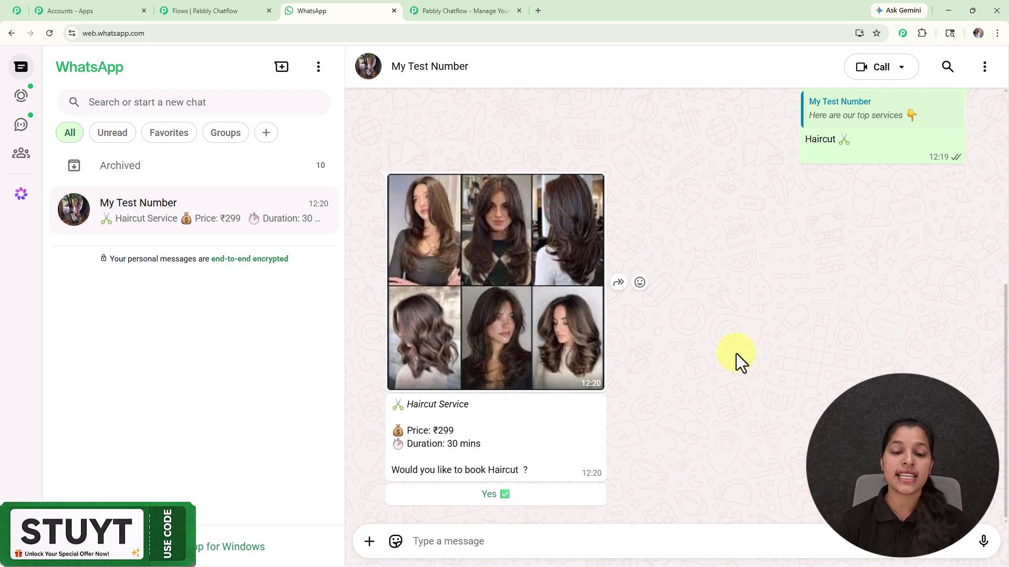
Step: Answer Yes to the chatbot's question about booking the haircut
{"action": "triple_click", "coordinate": [551, 472]}
{"action": "left_click", "coordinate": [720, 345]}
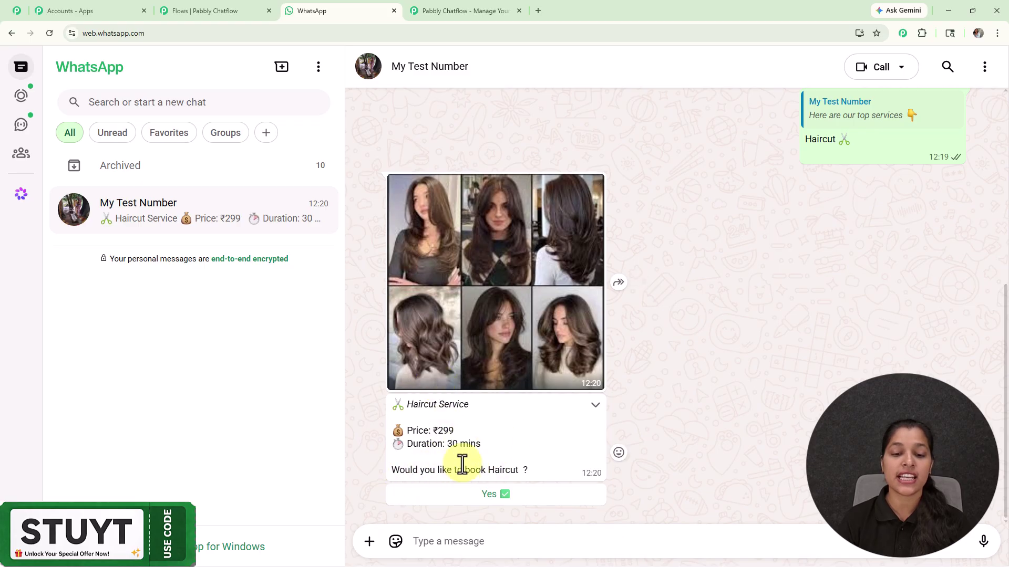
{"action": "left_click", "coordinate": [485, 496]}
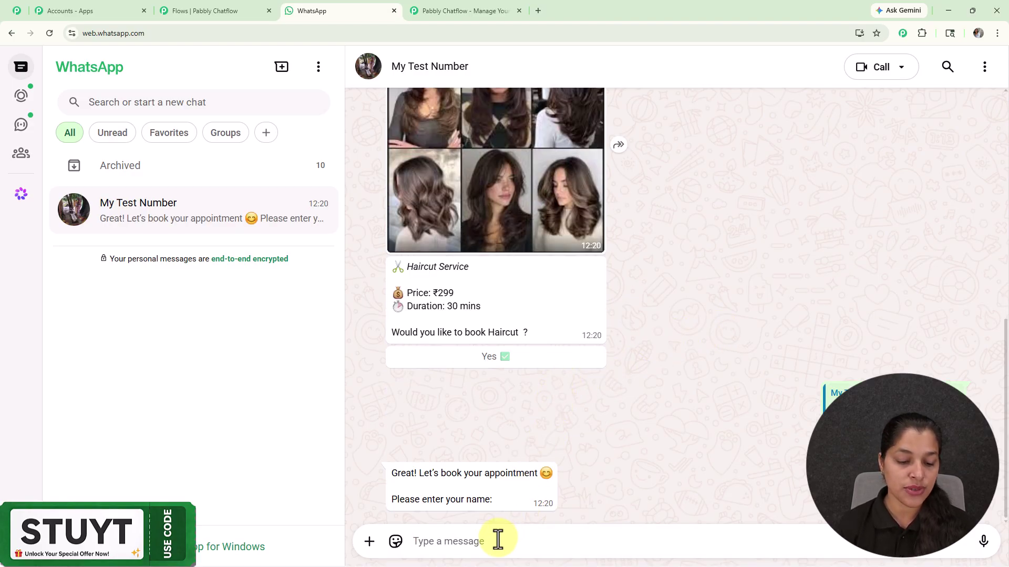
Step: Send the customer's name in reply to the chatbot's name question
{"action": "type", "text": "D"}
{"action": "key", "text": "ctrl+a"}
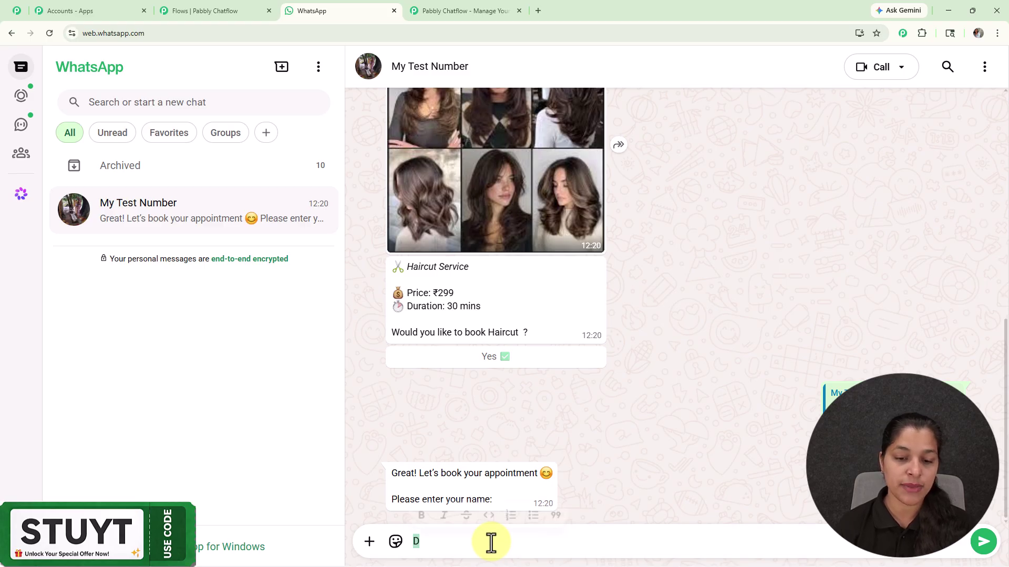
{"action": "type", "text": "Demo User"}
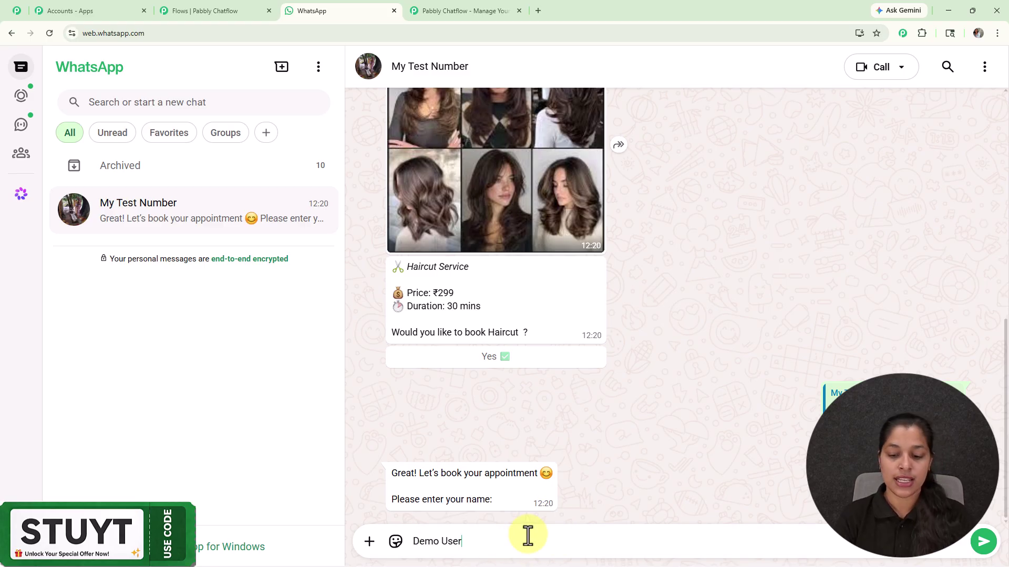
{"action": "key", "text": "Return"}
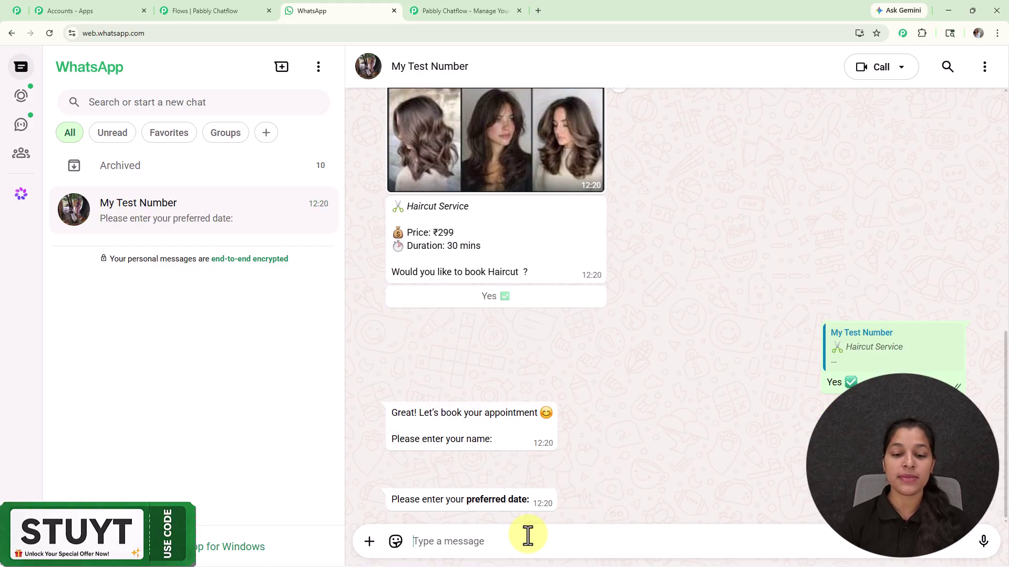
Step: Send 21-04-2026 as the preferred appointment date
{"action": "type", "text": "21"}
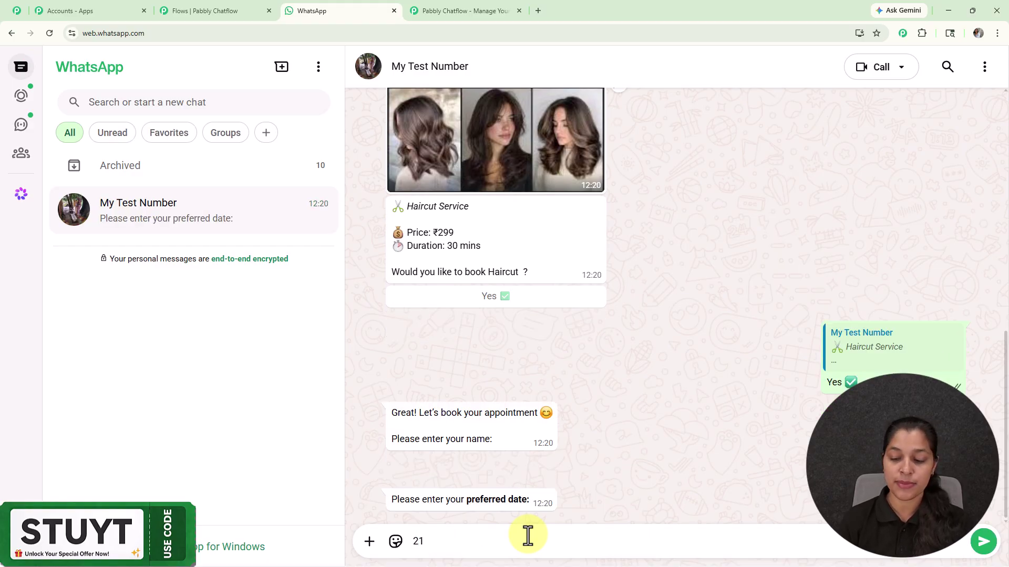
{"action": "type", "text": "-04-2026"}
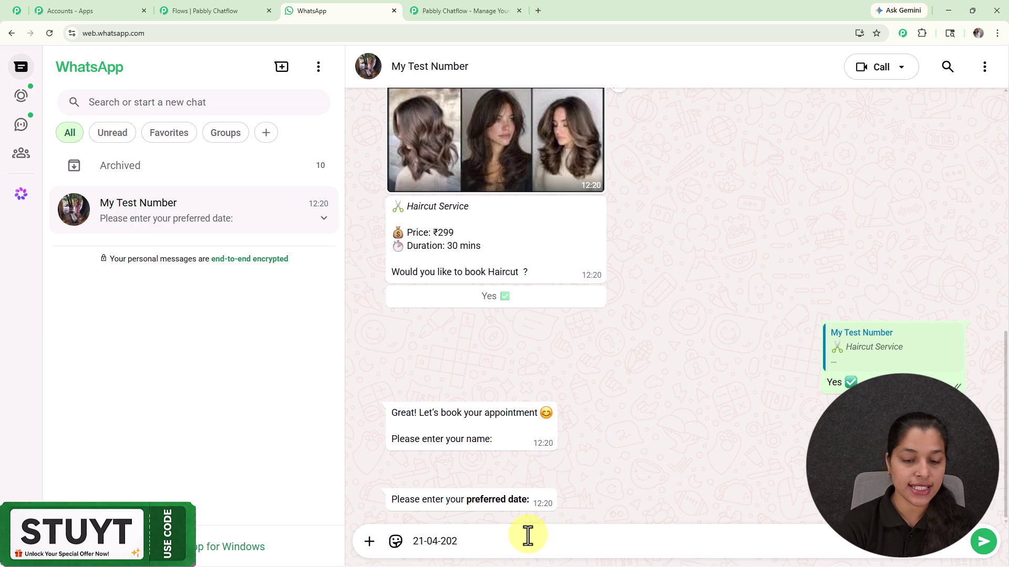
{"action": "key", "text": "Return"}
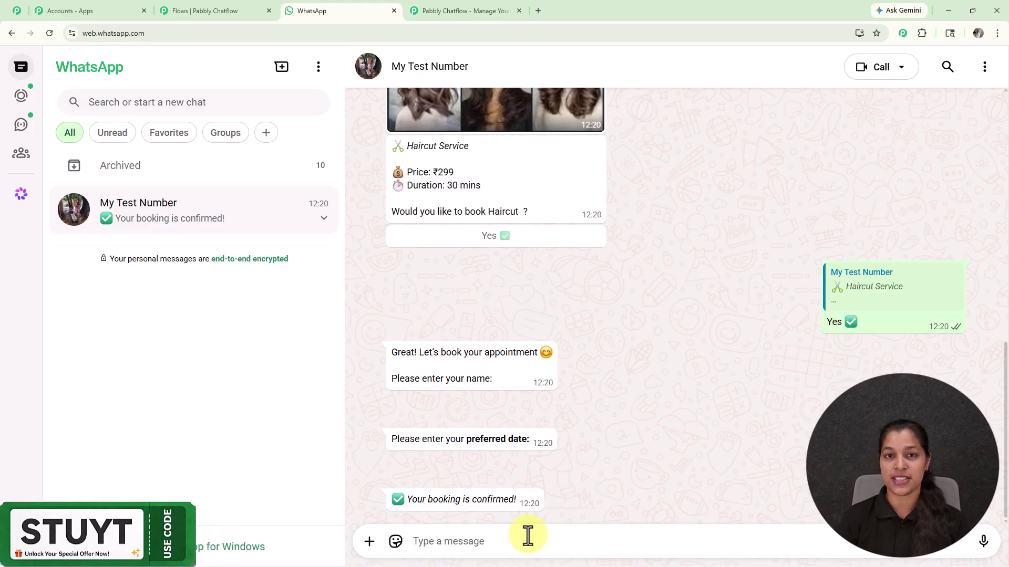
Step: Look back over the chatbot conversation and switch to the flow editor in Pabbly Chatflow
{"action": "scroll", "coordinate": [601, 492], "scroll_direction": "up", "scroll_amount": 4}
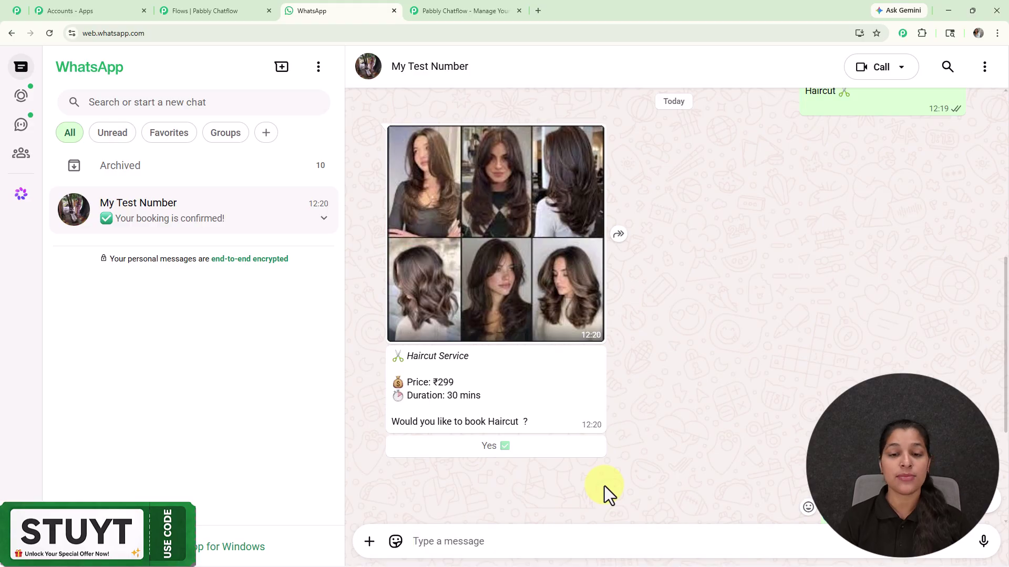
{"action": "scroll", "coordinate": [604, 486], "scroll_direction": "up", "scroll_amount": 2}
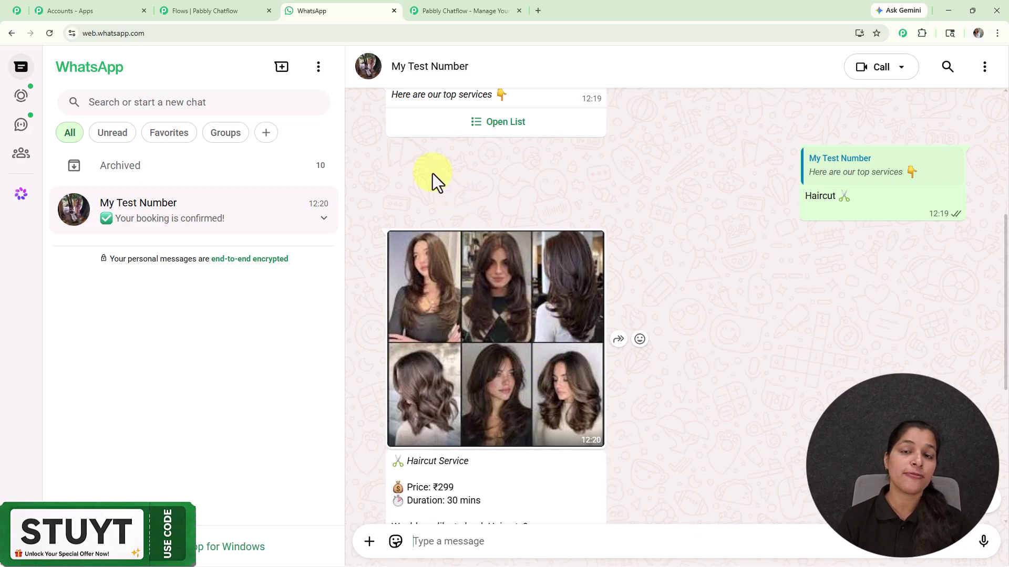
{"action": "left_click", "coordinate": [229, 8]}
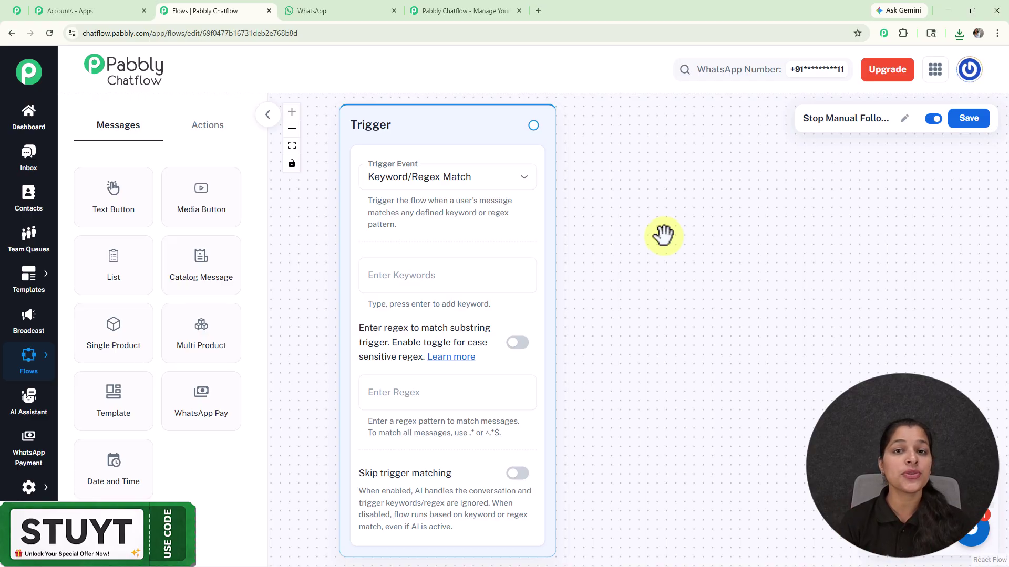
Step: Open the website pabbly.com/chatflow in a new browser tab and dismiss its limited-time offer popup
{"action": "left_click", "coordinate": [538, 10]}
{"action": "left_click", "coordinate": [539, 34]}
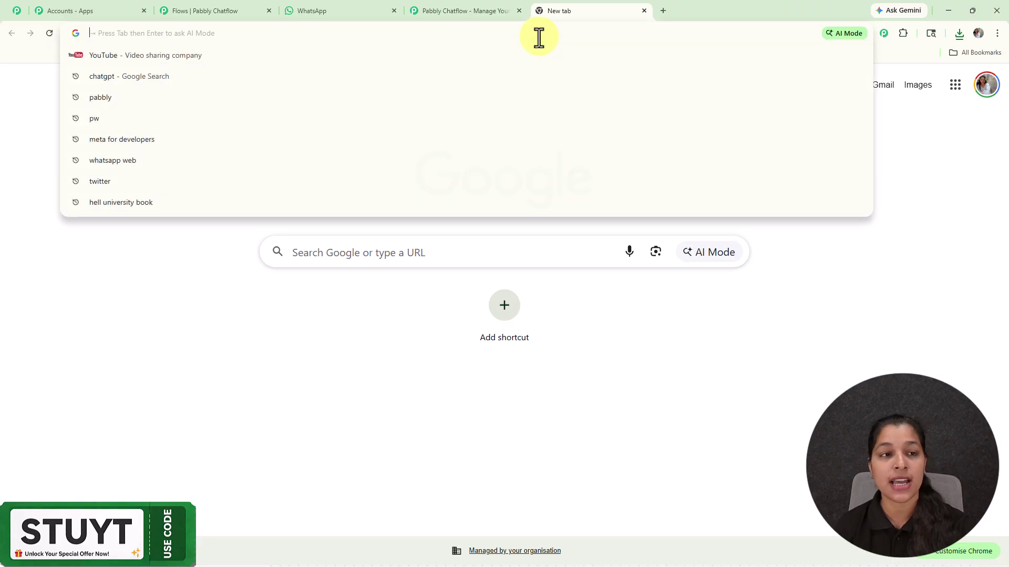
{"action": "type", "text": "p"}
{"action": "key", "text": "Return"}
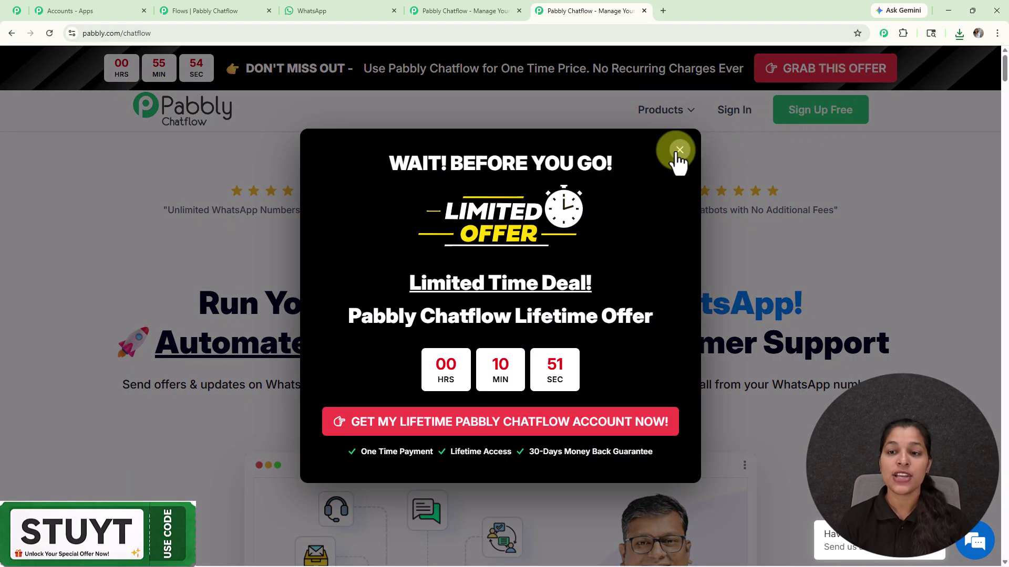
{"action": "left_click", "coordinate": [678, 149]}
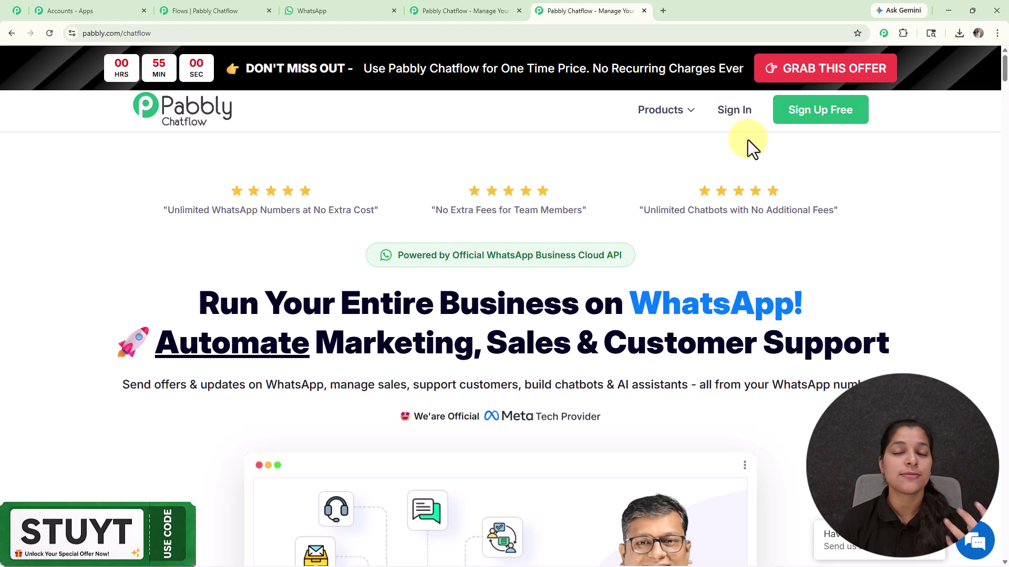
Step: Return to the Pabbly Chatflow flow and examine the trigger events available, keeping Keyword/Regex Match
{"action": "left_click", "coordinate": [173, 7]}
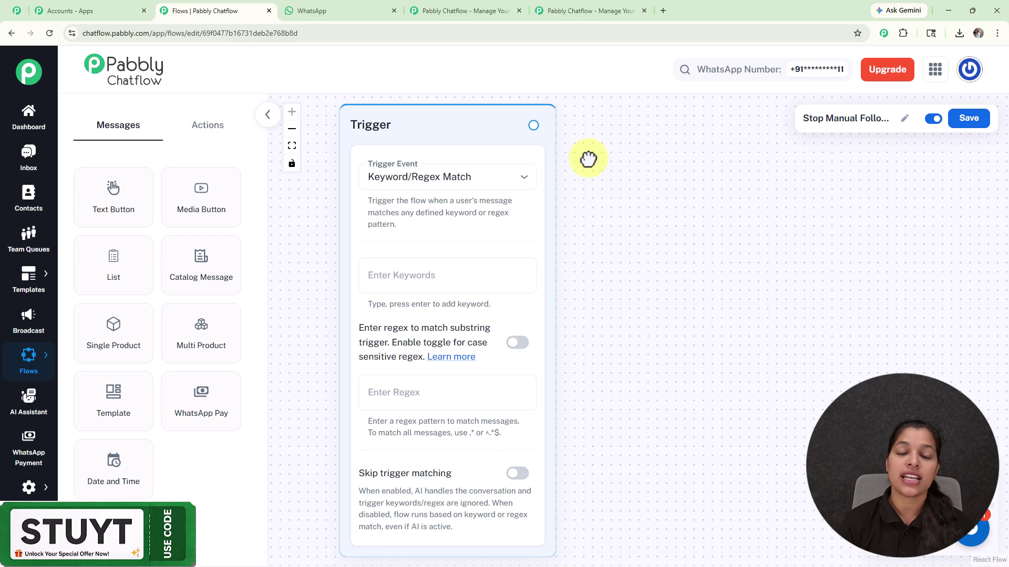
{"action": "left_click", "coordinate": [468, 179]}
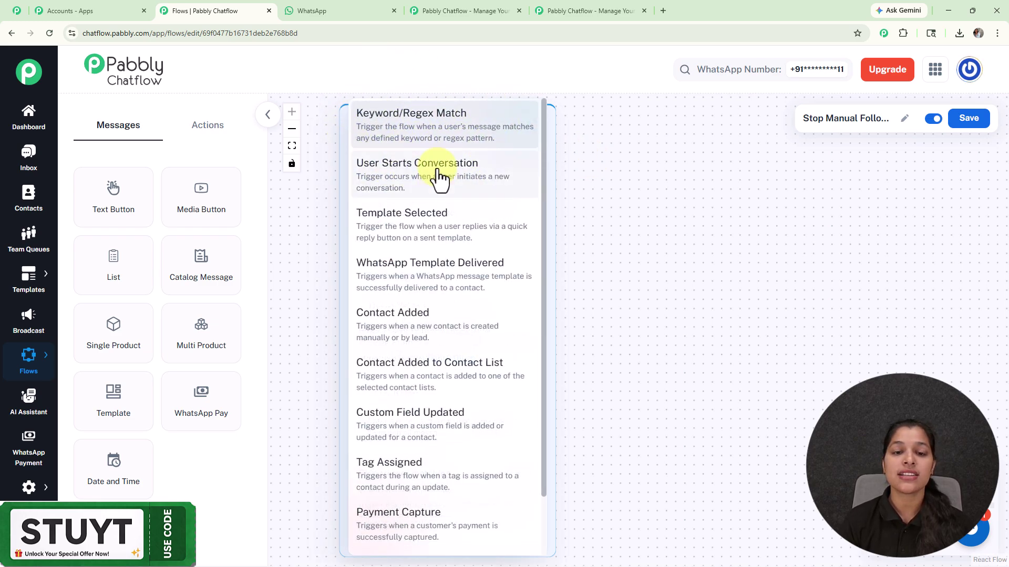
{"action": "left_click", "coordinate": [659, 197]}
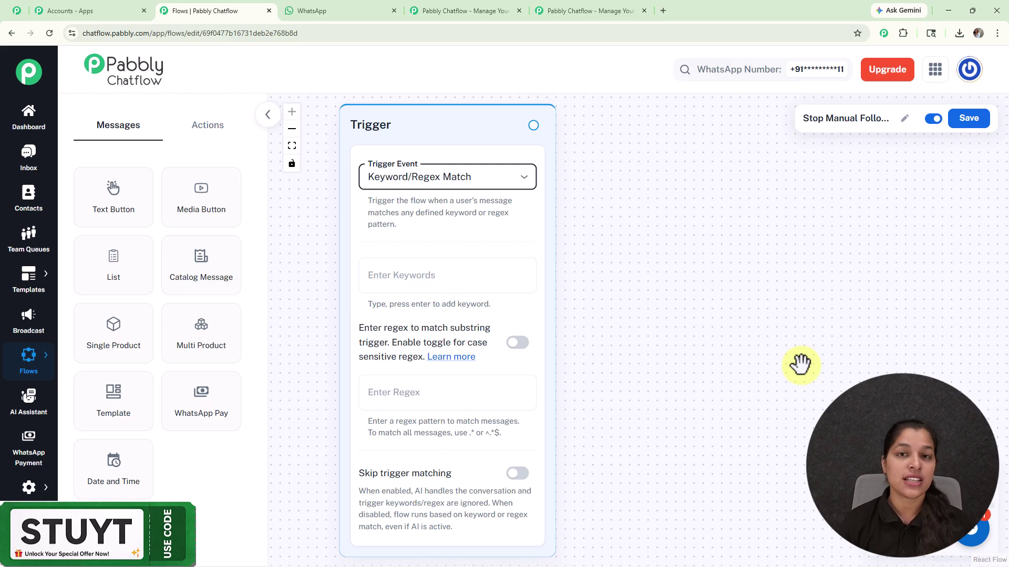
Step: Check the opening message in the WhatsApp chat and add Hello as a keyword to the Pabbly Chatflow trigger
{"action": "left_click", "coordinate": [348, 4]}
{"action": "scroll", "coordinate": [888, 350], "scroll_direction": "up", "scroll_amount": 5}
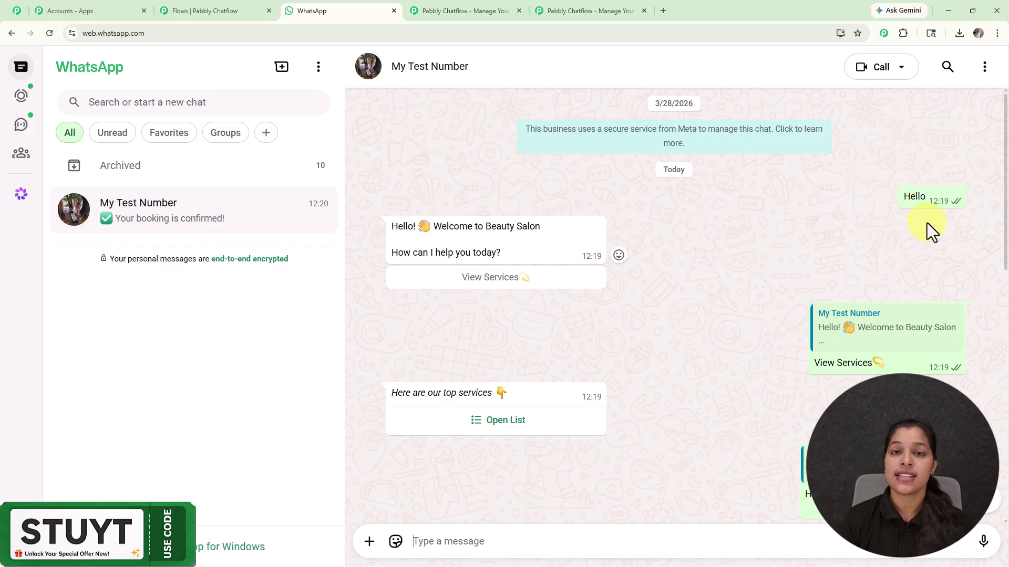
{"action": "left_click", "coordinate": [225, 11]}
{"action": "left_click", "coordinate": [464, 278]}
{"action": "type", "text": "Hello"}
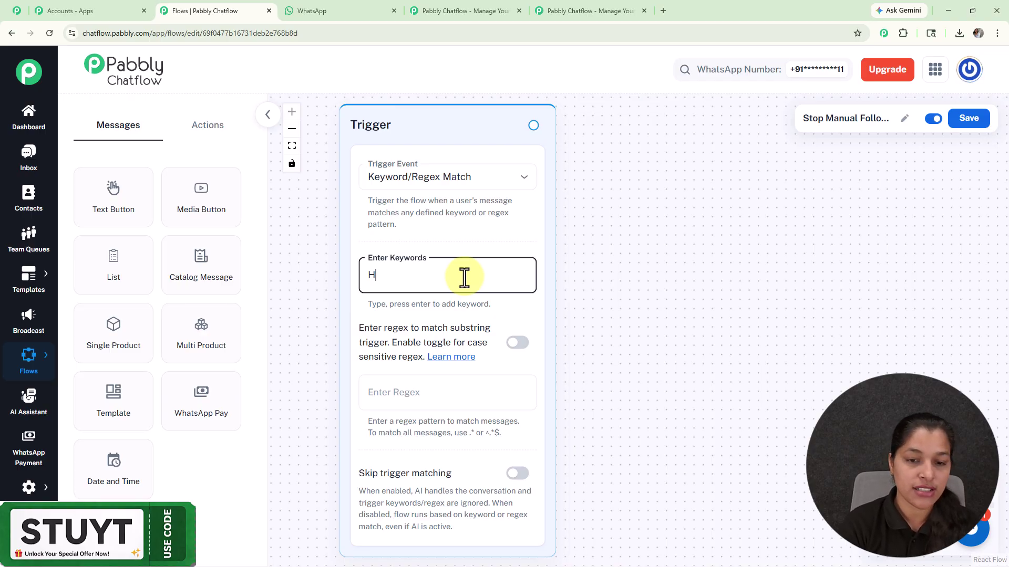
{"action": "key", "text": "Return"}
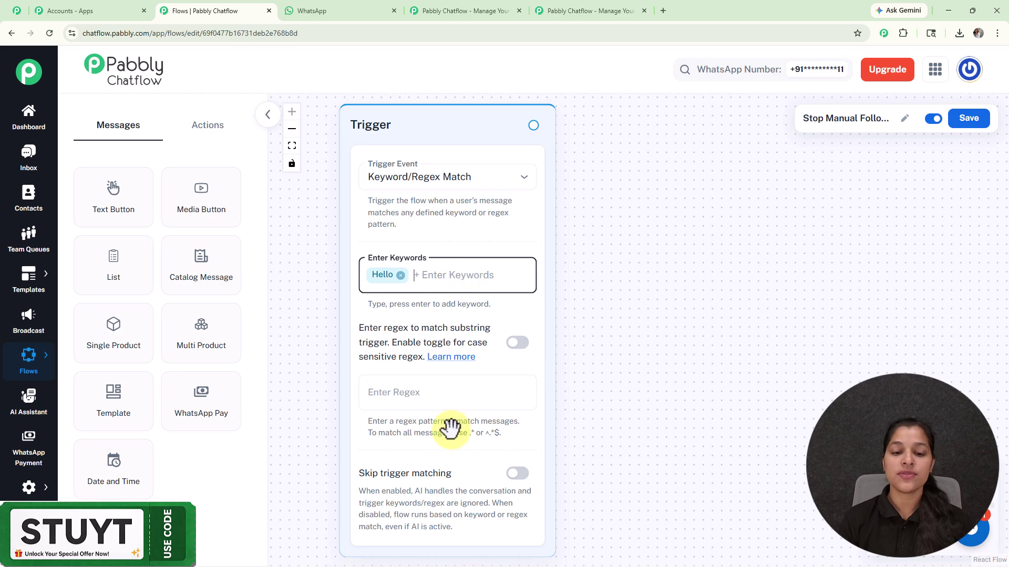
Step: Try [\s\S]+ as the trigger's regex pattern and clear it again
{"action": "left_click", "coordinate": [442, 401]}
{"action": "type", "text": "[\\"}
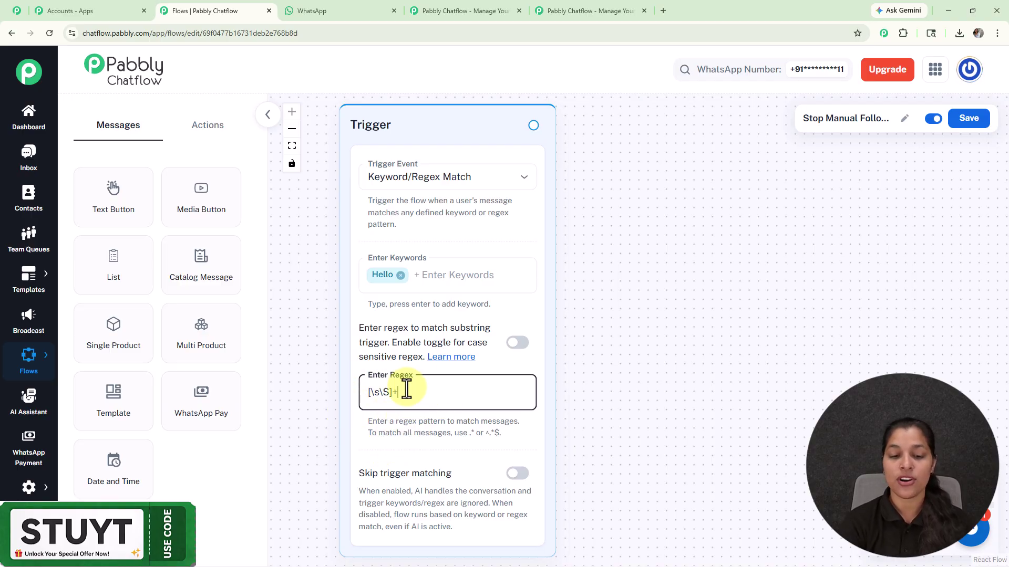
{"action": "left_click", "coordinate": [620, 241]}
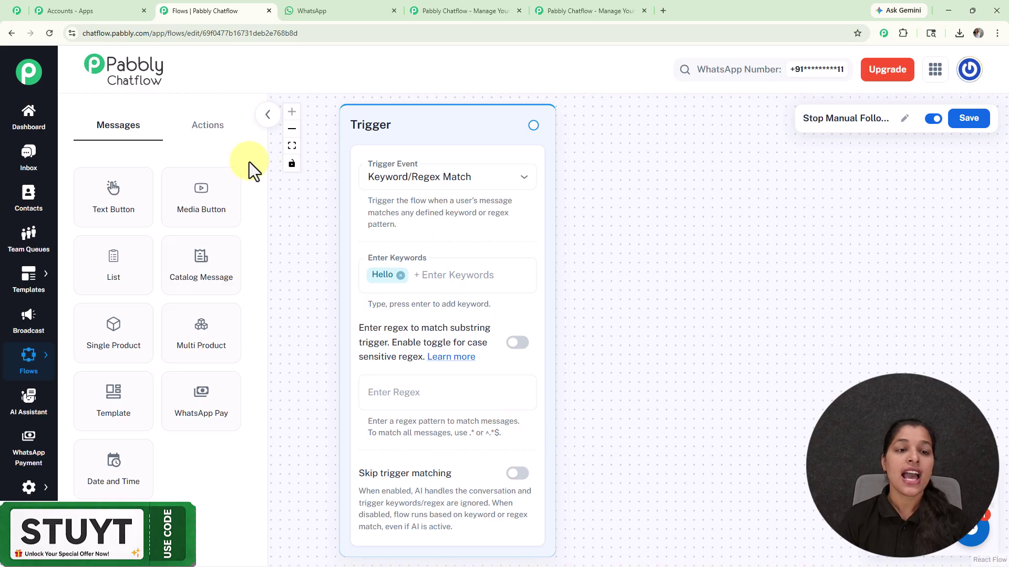
{"action": "left_click", "coordinate": [212, 131]}
{"action": "left_click", "coordinate": [134, 130]}
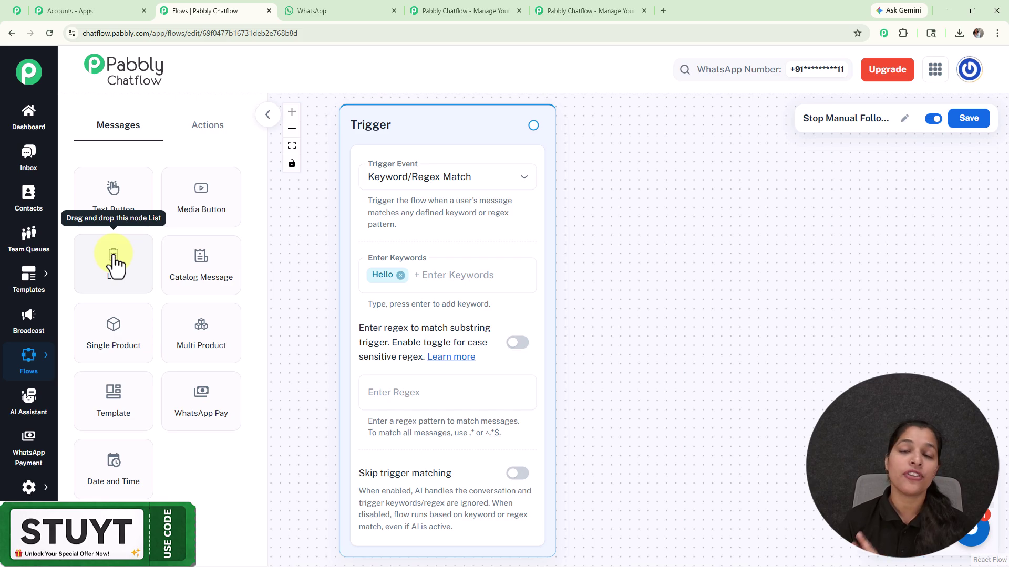
Step: Add a Text Button node to the flow, connected to the trigger's output
{"action": "scroll", "coordinate": [647, 227], "scroll_direction": "down", "scroll_amount": 3}
{"action": "scroll", "coordinate": [647, 237], "scroll_direction": "down", "scroll_amount": 1}
{"action": "left_click_drag", "start_coordinate": [649, 254], "coordinate": [504, 265]}
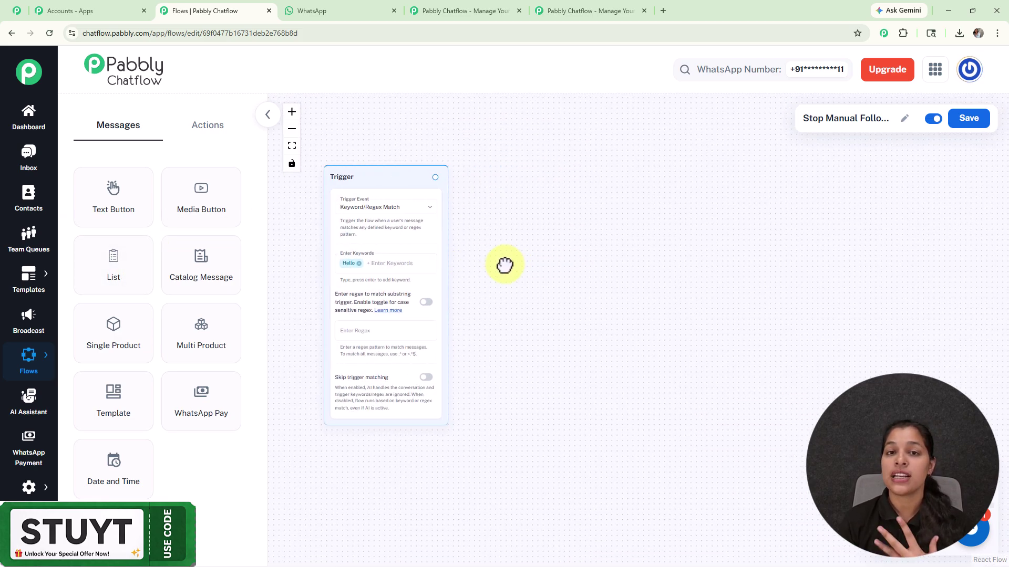
{"action": "left_click_drag", "start_coordinate": [435, 177], "coordinate": [532, 260]}
{"action": "scroll", "coordinate": [532, 260], "scroll_direction": "up", "scroll_amount": 3}
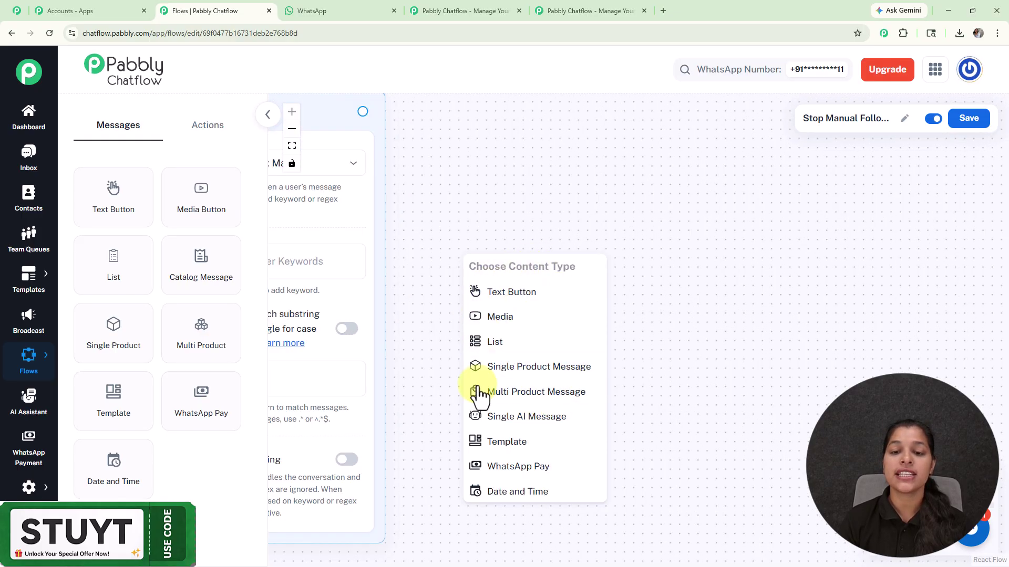
{"action": "left_click", "coordinate": [526, 301]}
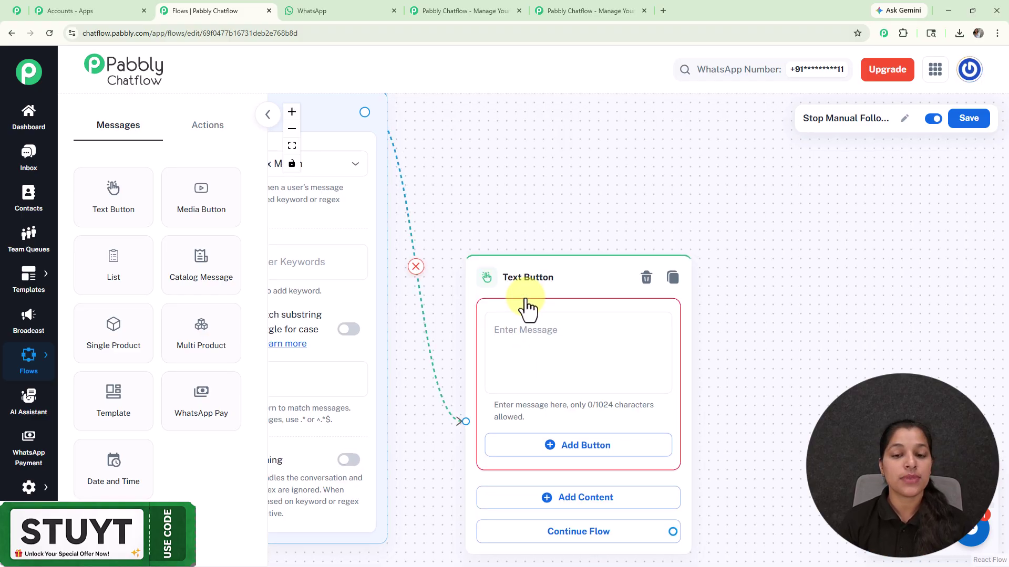
Step: Set the Text Button message to "Hello! 👋 Welcome to Beauty Salon" followed by "How can I help you today?" after a blank line
{"action": "left_click", "coordinate": [647, 249]}
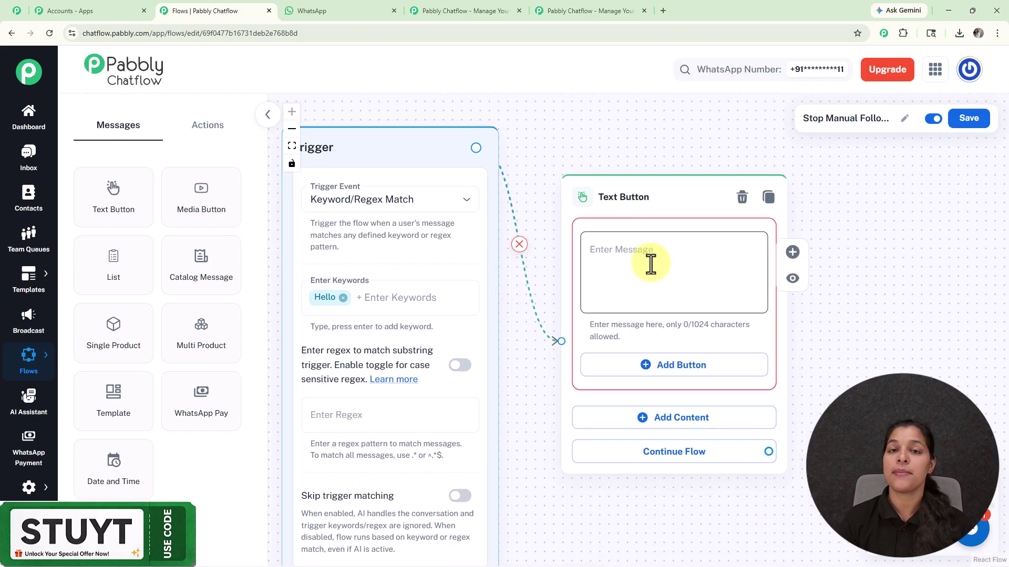
{"action": "type", "text": "Hello! 👋 Welcome to Beauty Salon  How can I help you today?"}
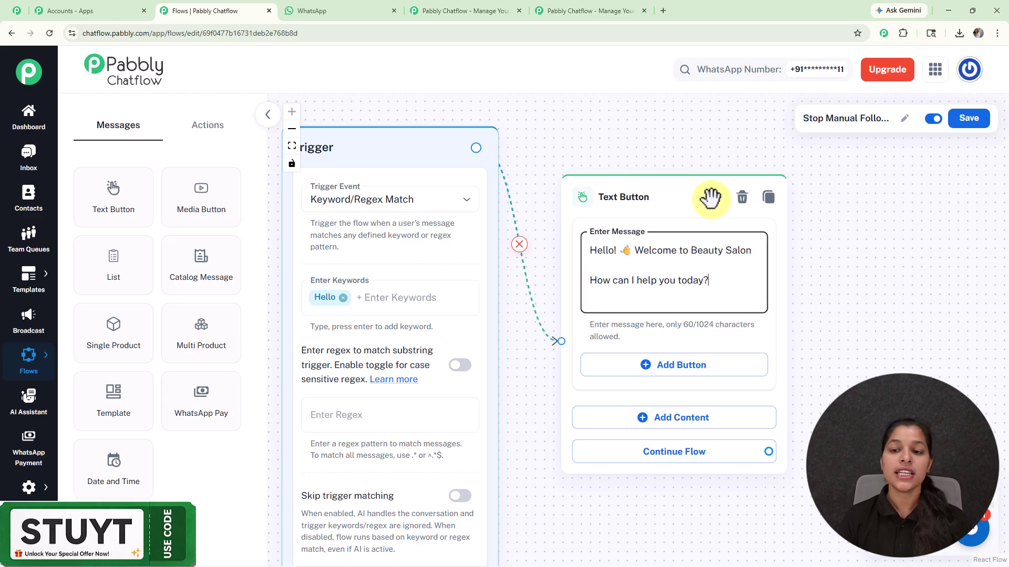
Step: Add a Quick Reply button named "View Services 💫" to the Text Button node, and save it
{"action": "left_click_drag", "start_coordinate": [925, 335], "coordinate": [757, 314]}
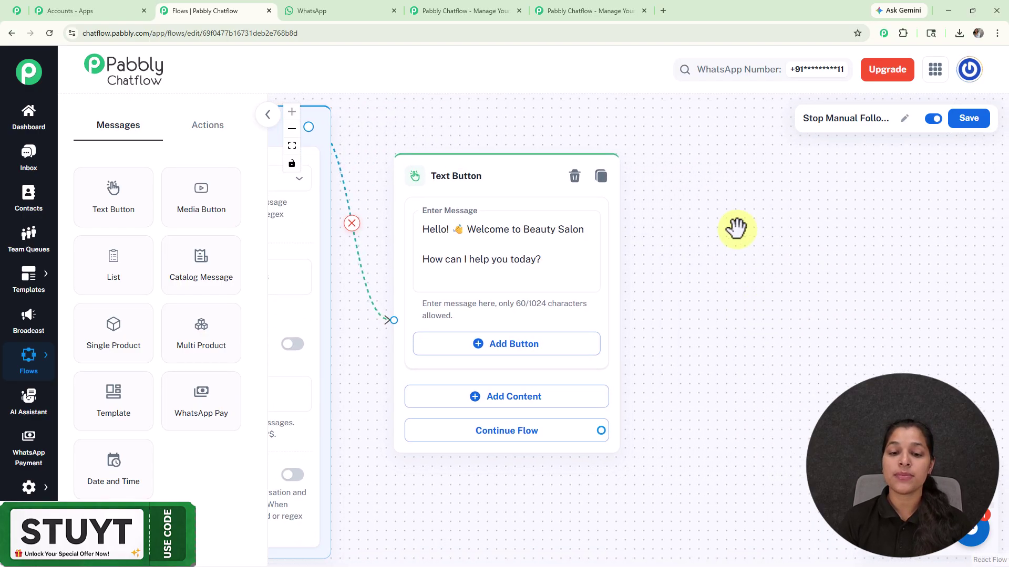
{"action": "left_click", "coordinate": [461, 346]}
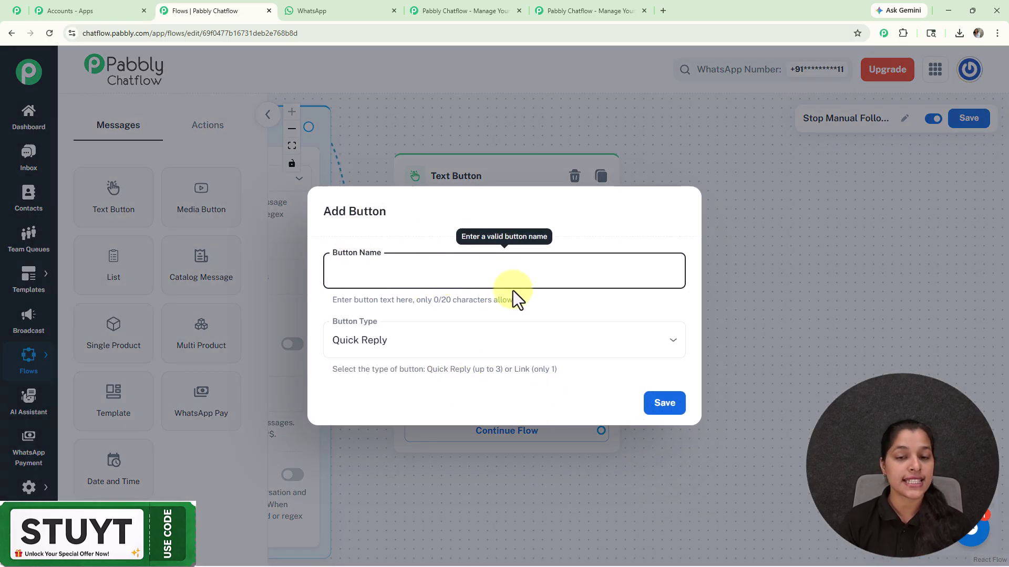
{"action": "left_click", "coordinate": [411, 277]}
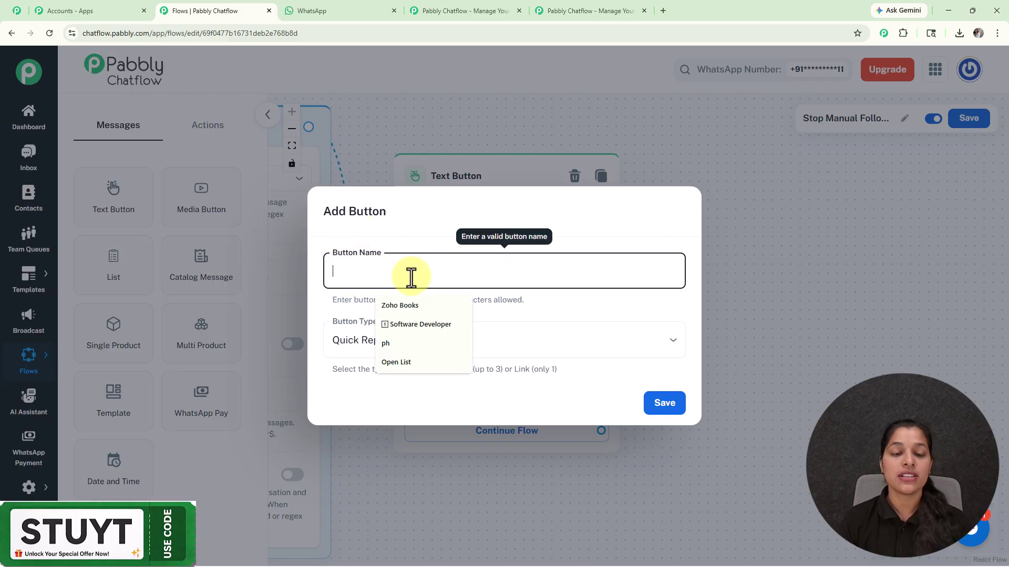
{"action": "type", "text": "View Services"}
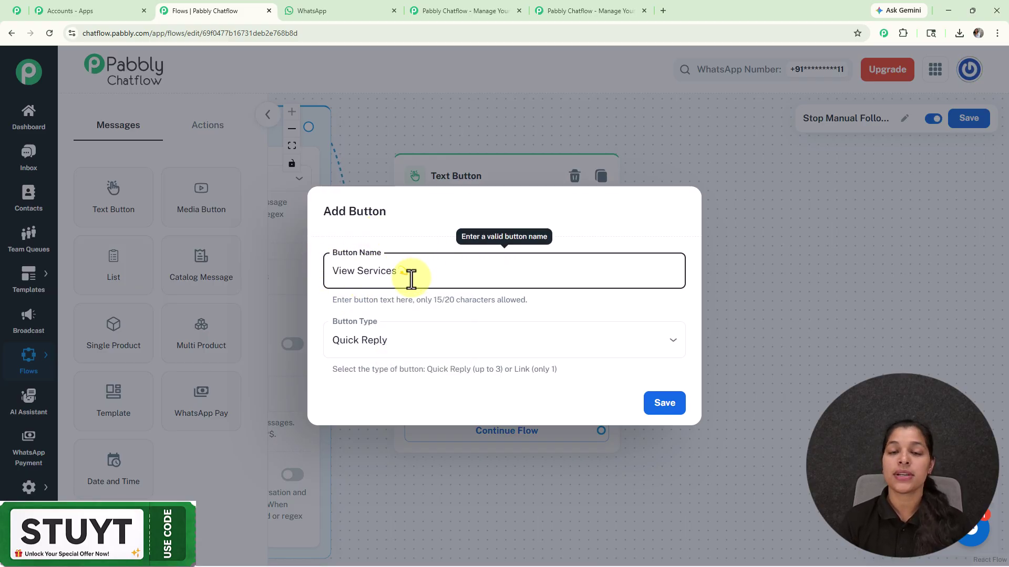
{"action": "left_click", "coordinate": [441, 340]}
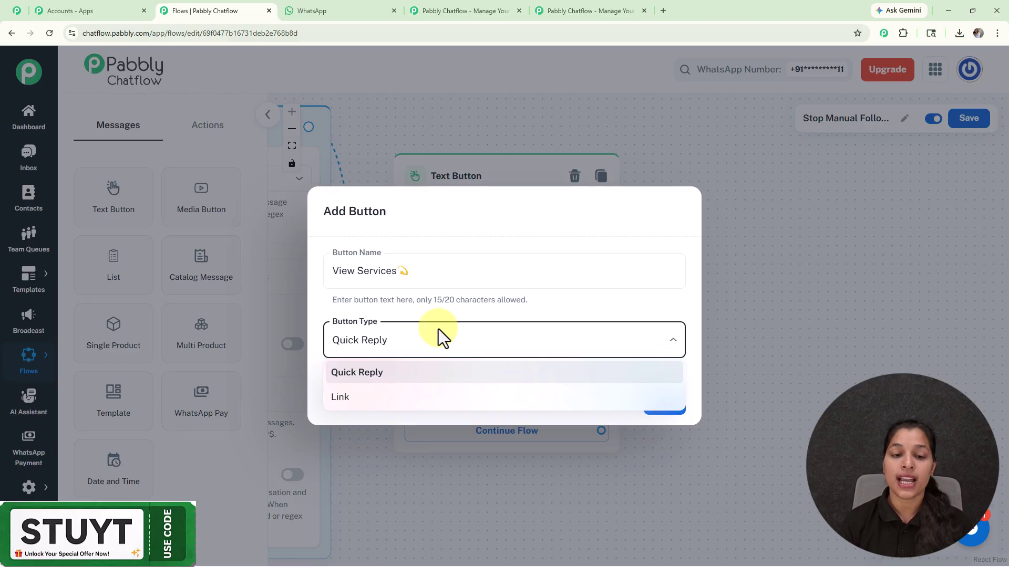
{"action": "left_click", "coordinate": [532, 308]}
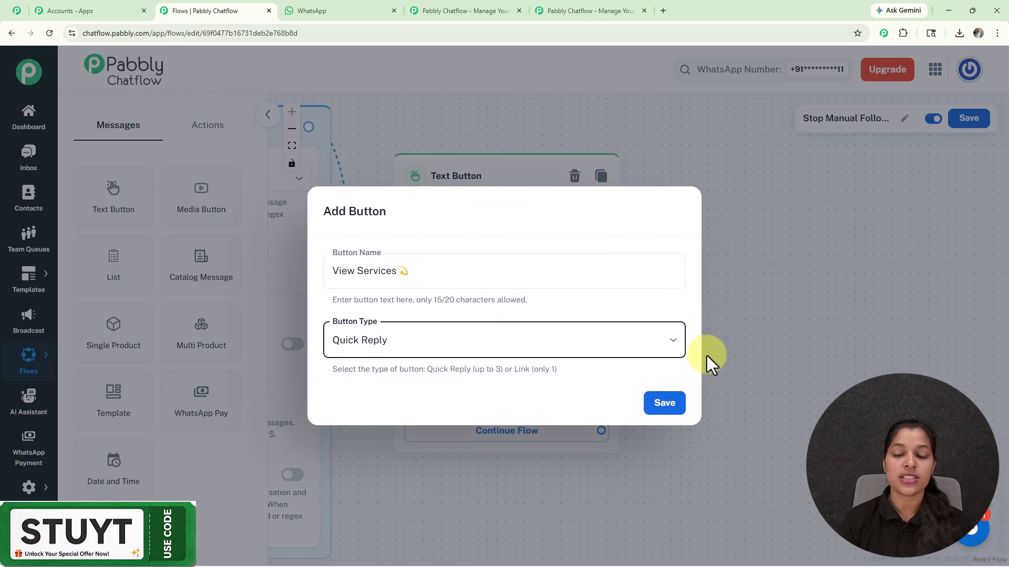
{"action": "left_click", "coordinate": [658, 415]}
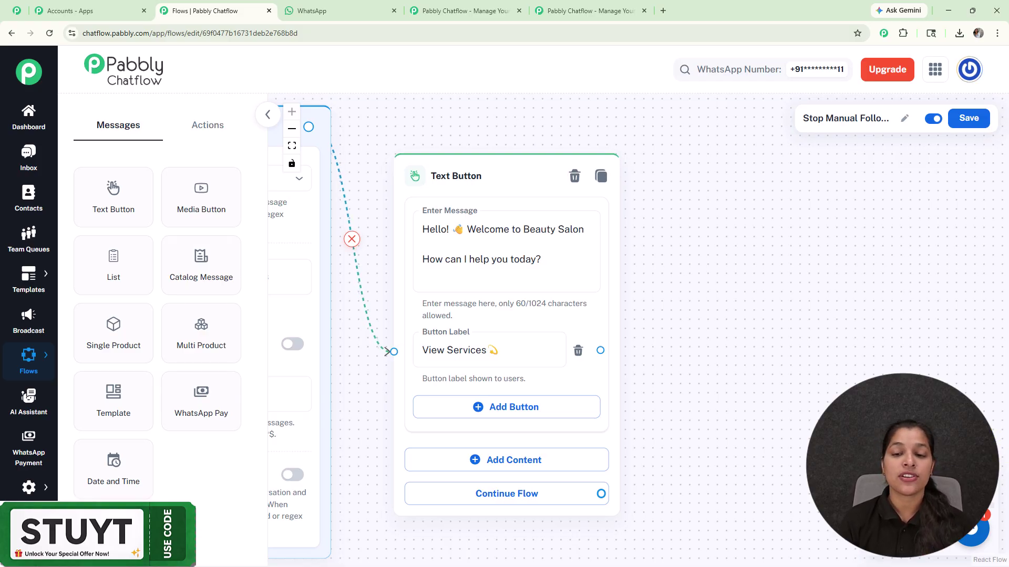
Step: Create a List node connected to the View Services button and set its body to "Here are our top services 👇"
{"action": "left_click_drag", "start_coordinate": [601, 350], "coordinate": [732, 219]}
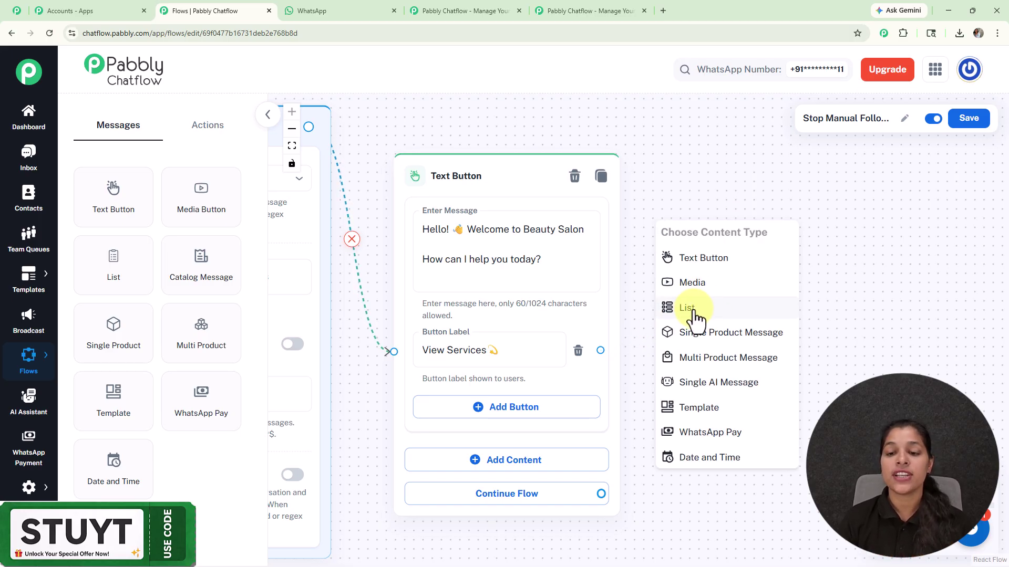
{"action": "left_click", "coordinate": [693, 312]}
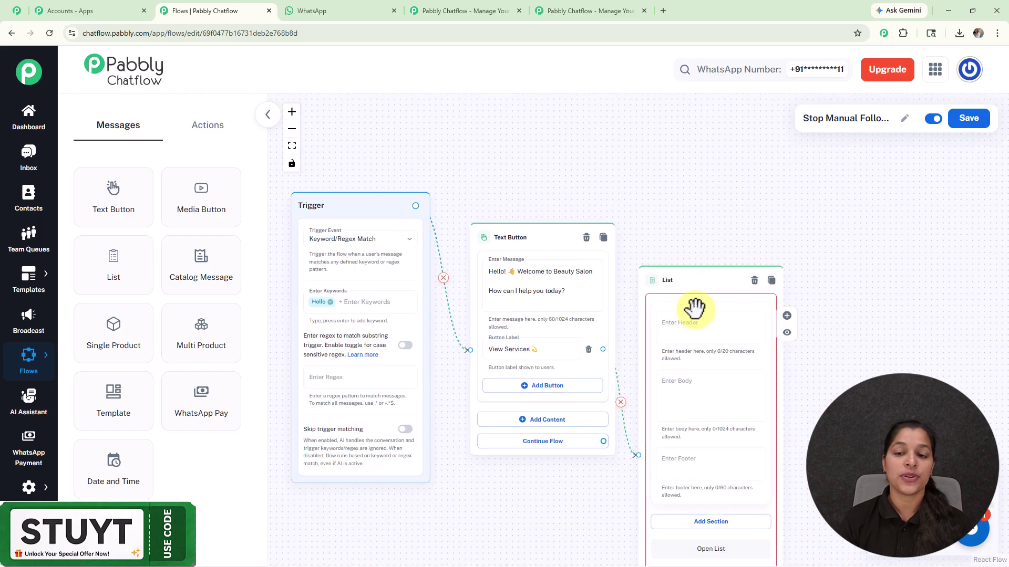
{"action": "scroll", "coordinate": [705, 253], "scroll_direction": "up", "scroll_amount": 4}
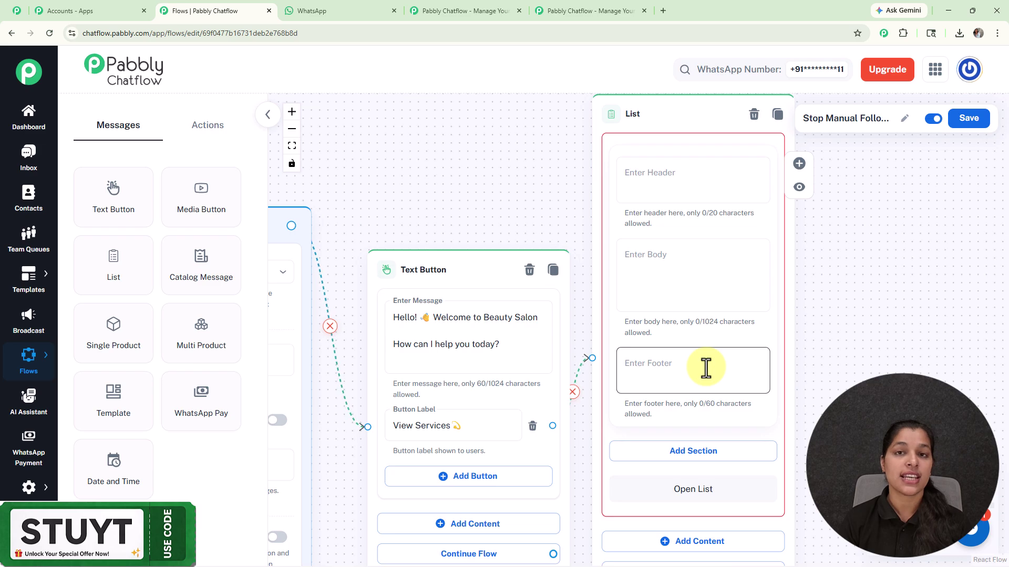
{"action": "left_click", "coordinate": [664, 263]}
{"action": "type", "text": "Here are our top services 👇"}
Step: Add a section titled "Services" to the List node
{"action": "left_click_drag", "start_coordinate": [802, 283], "coordinate": [714, 212]}
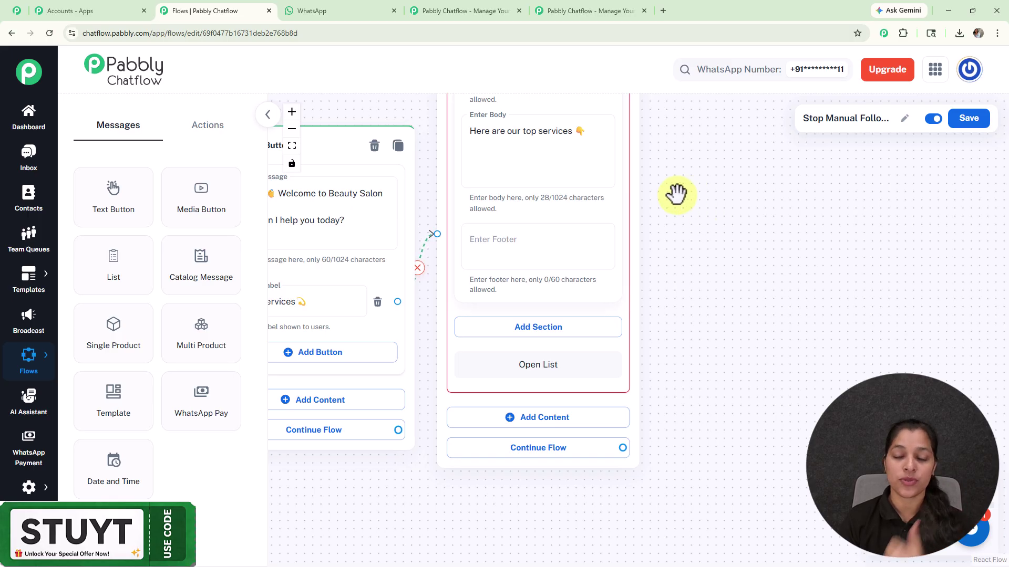
{"action": "left_click", "coordinate": [515, 330]}
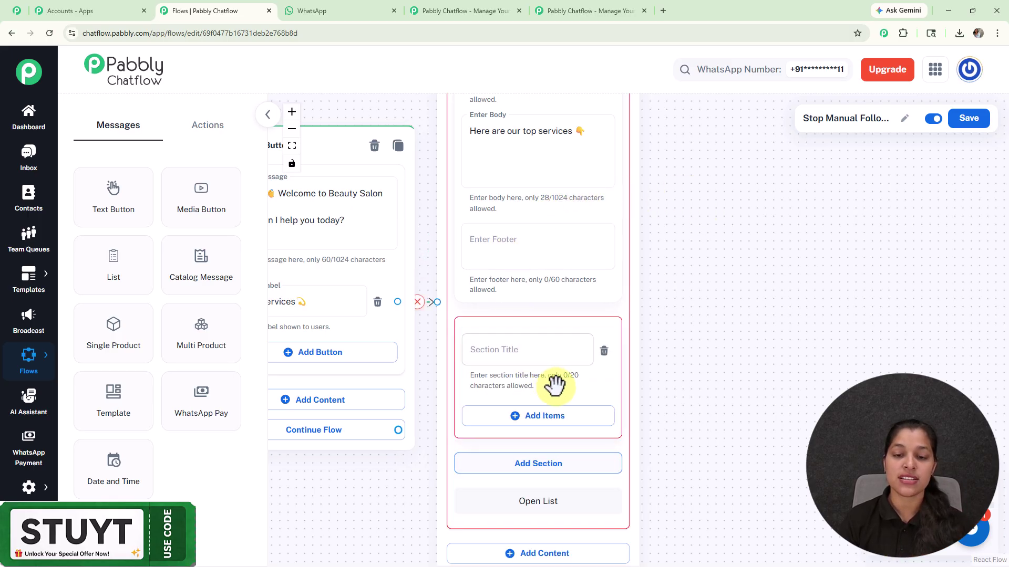
{"action": "scroll", "coordinate": [524, 357], "scroll_direction": "up", "scroll_amount": 1}
{"action": "left_click", "coordinate": [526, 351]}
{"action": "type", "text": "Servi"}
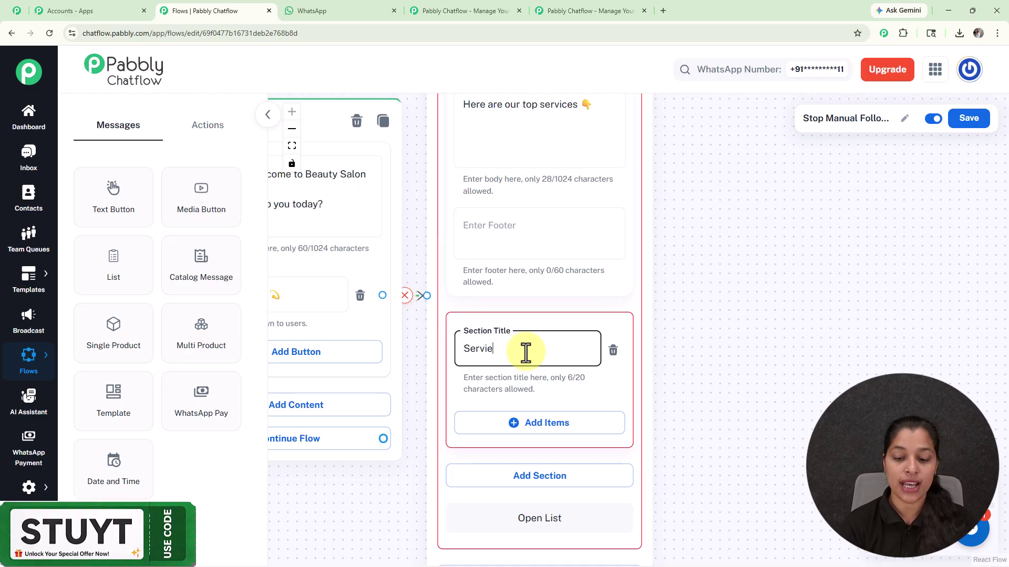
{"action": "type", "text": "ces"}
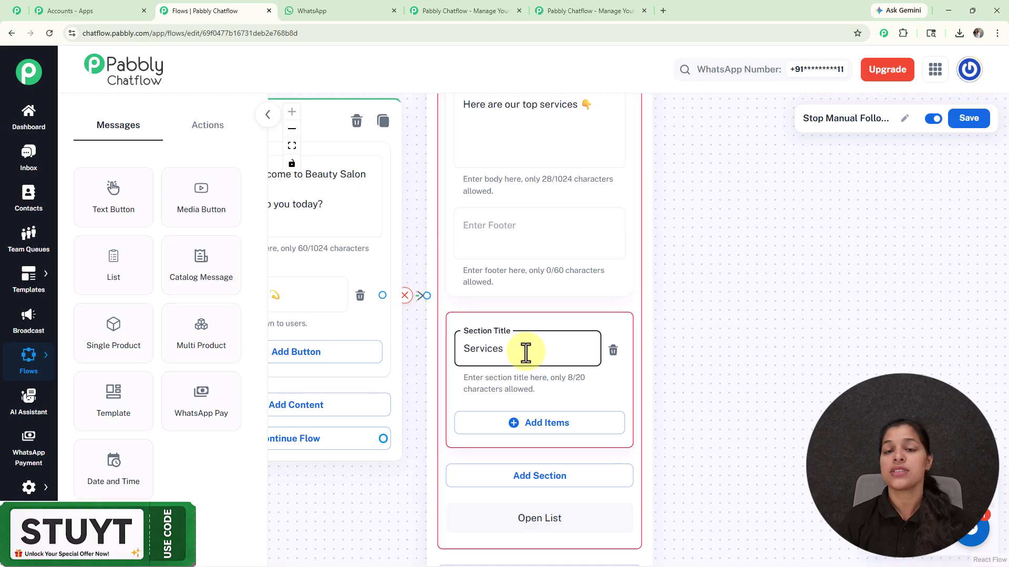
Step: Add an item titled "Haircut ✂️" to the Services section, leaving its description empty
{"action": "left_click_drag", "start_coordinate": [720, 374], "coordinate": [687, 153]}
{"action": "left_click", "coordinate": [499, 202]}
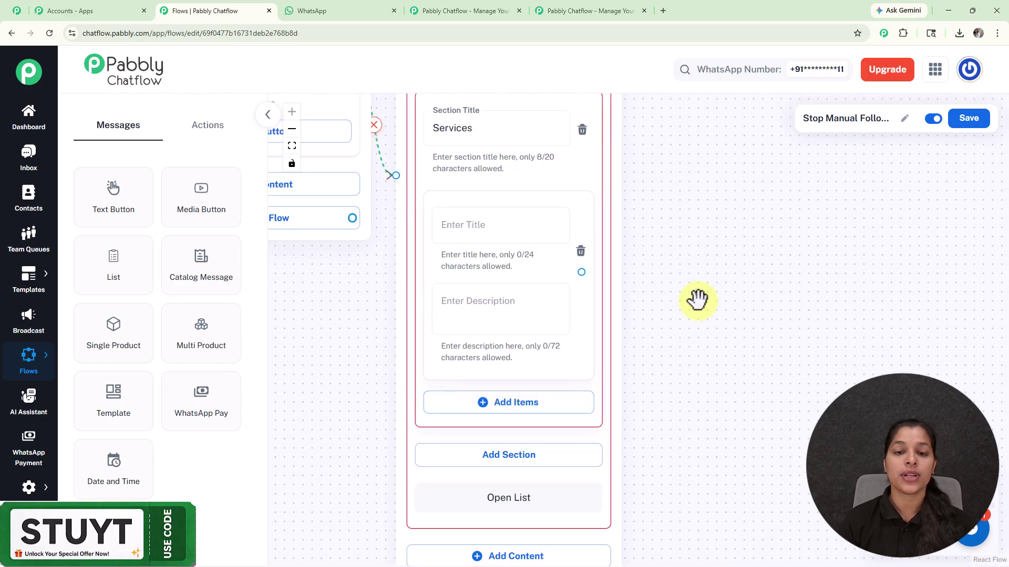
{"action": "left_click", "coordinate": [508, 229]}
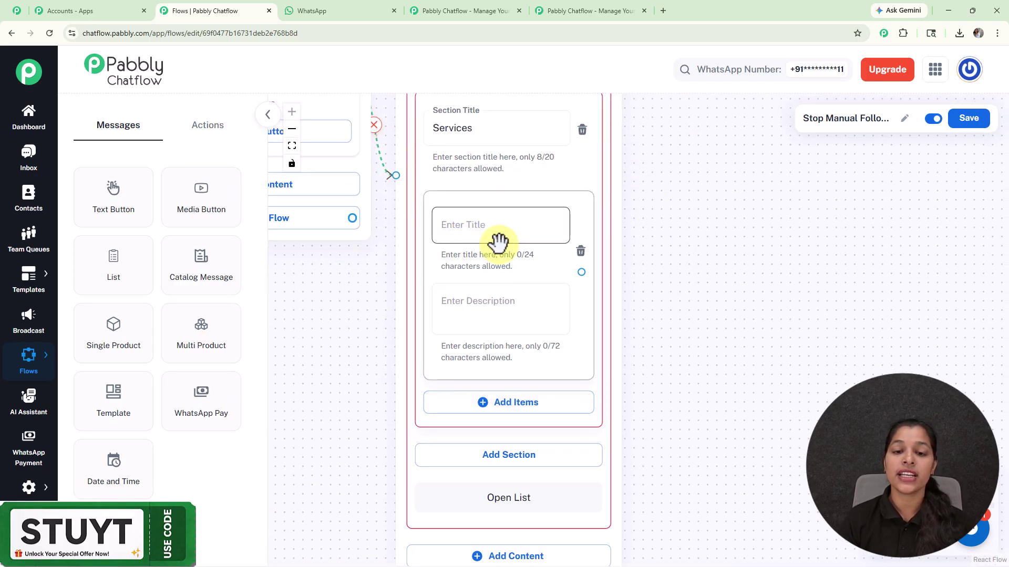
{"action": "left_click", "coordinate": [514, 314]}
{"action": "left_click", "coordinate": [501, 224]}
{"action": "type", "text": "Haircut ✂️"}
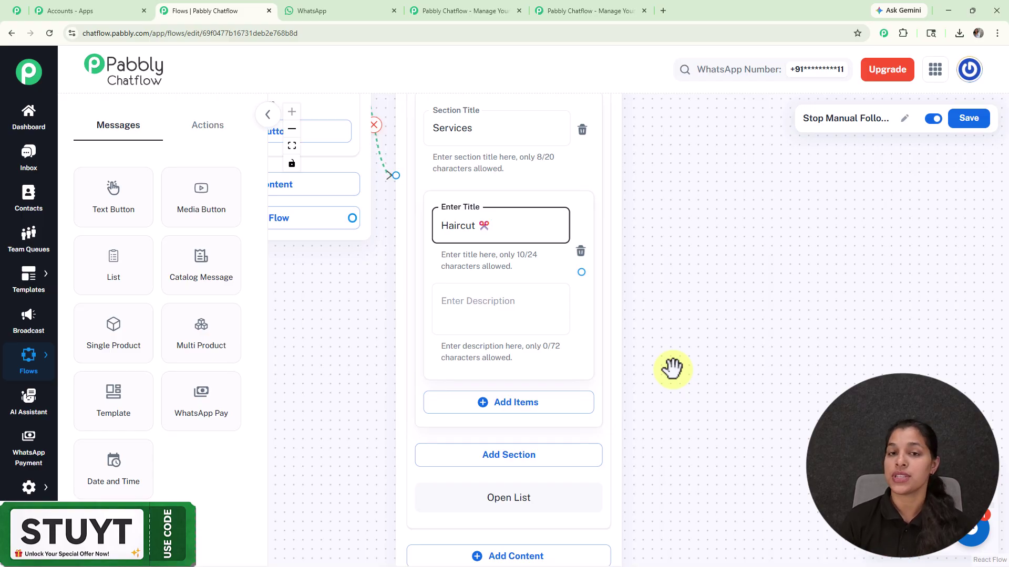
Step: Add a Set Custom Field action beside the List node and connect the Haircut item's output to it
{"action": "left_click_drag", "start_coordinate": [672, 368], "coordinate": [887, 386]}
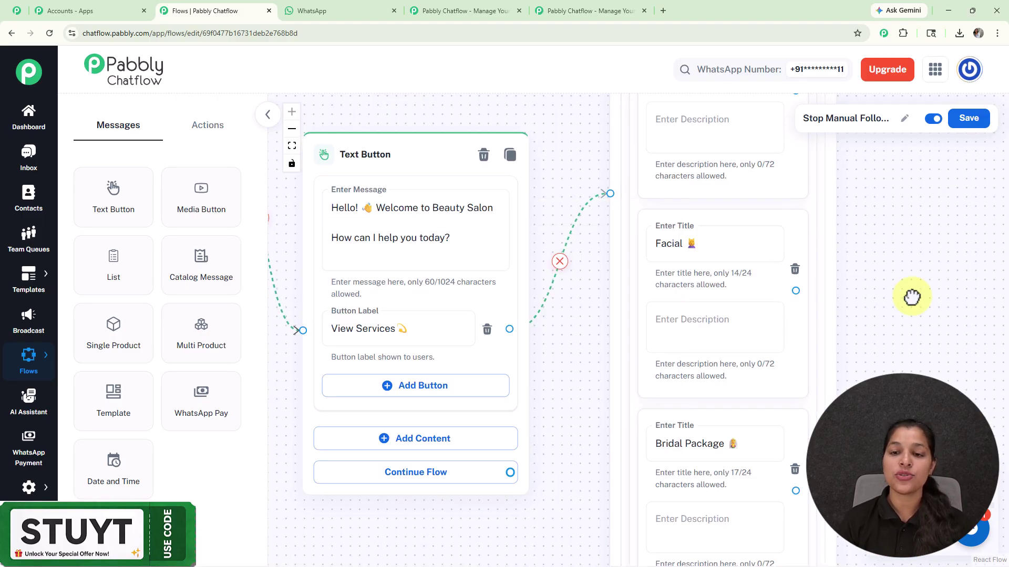
{"action": "left_click_drag", "start_coordinate": [902, 295], "coordinate": [712, 300]}
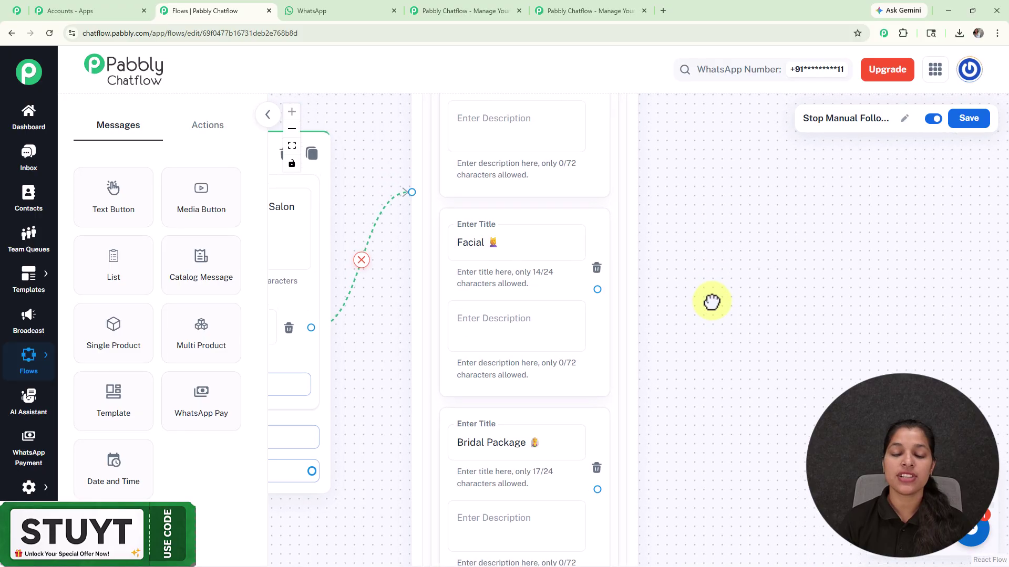
{"action": "scroll", "coordinate": [712, 303], "scroll_direction": "down", "scroll_amount": 3}
{"action": "scroll", "coordinate": [713, 263], "scroll_direction": "down", "scroll_amount": 3}
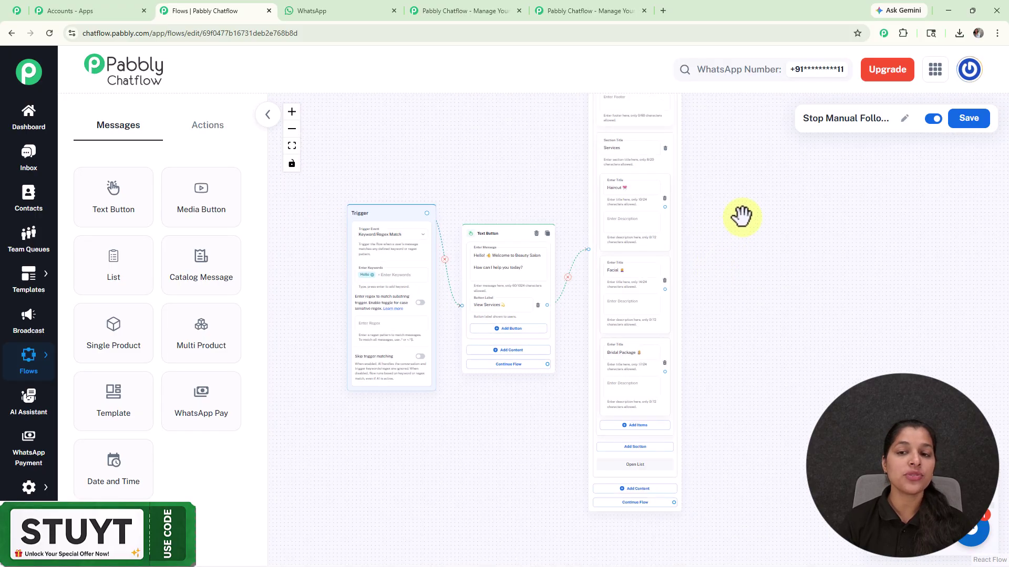
{"action": "left_click_drag", "start_coordinate": [741, 216], "coordinate": [631, 261]}
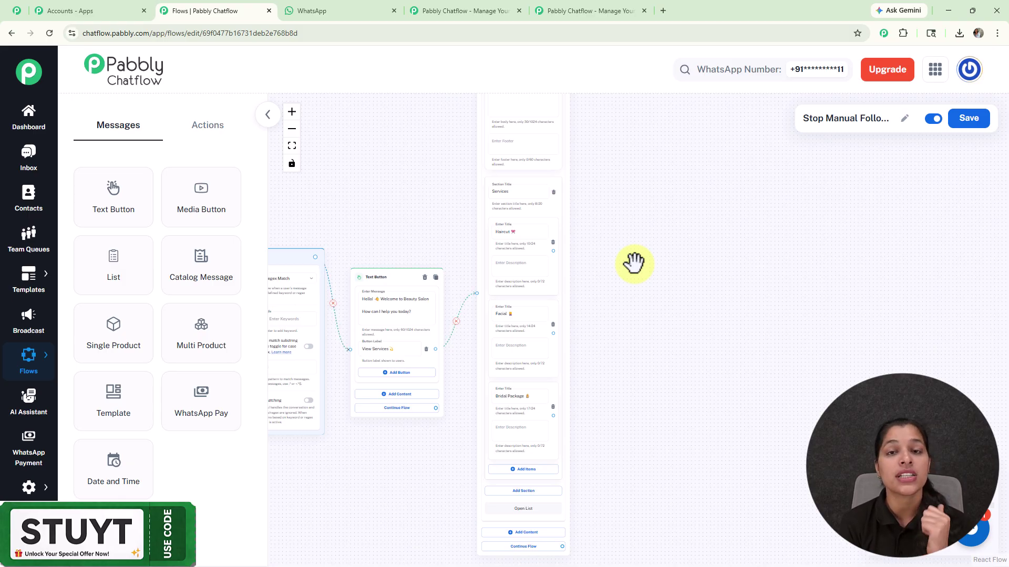
{"action": "scroll", "coordinate": [634, 263], "scroll_direction": "up", "scroll_amount": 5}
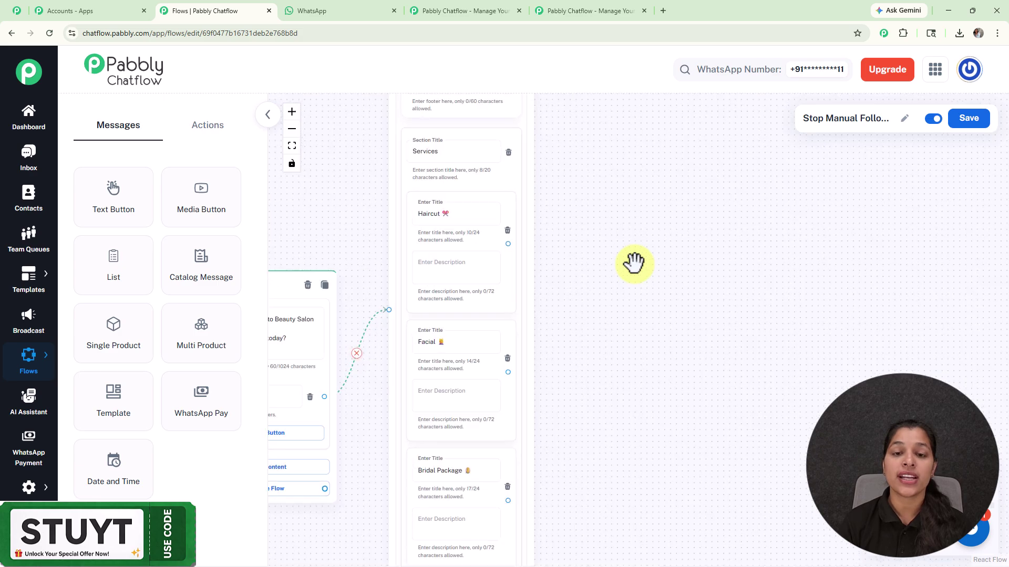
{"action": "left_click", "coordinate": [208, 131]}
{"action": "left_click_drag", "start_coordinate": [198, 347], "coordinate": [585, 223]}
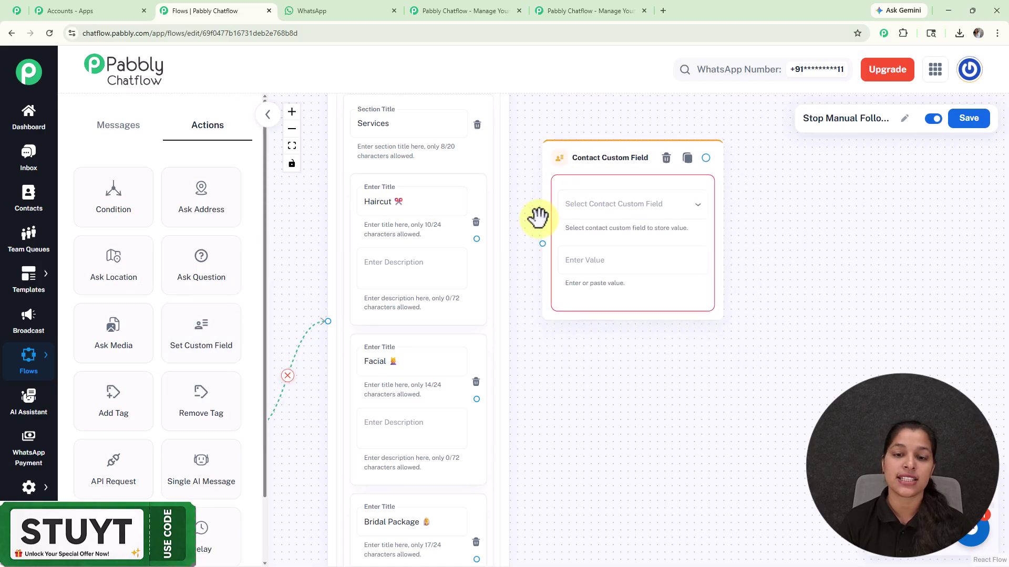
{"action": "left_click_drag", "start_coordinate": [476, 240], "coordinate": [543, 243]}
Step: Make the Haircut custom field action store the value "Haircut", copied from the item title, in the service_type field
{"action": "left_click", "coordinate": [645, 211]}
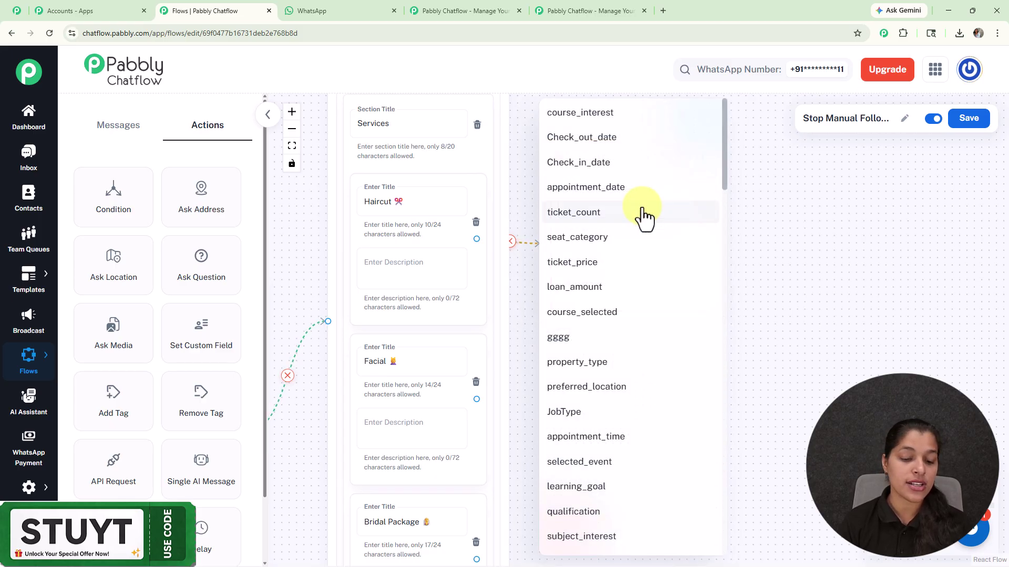
{"action": "scroll", "coordinate": [645, 211], "scroll_direction": "down", "scroll_amount": 15}
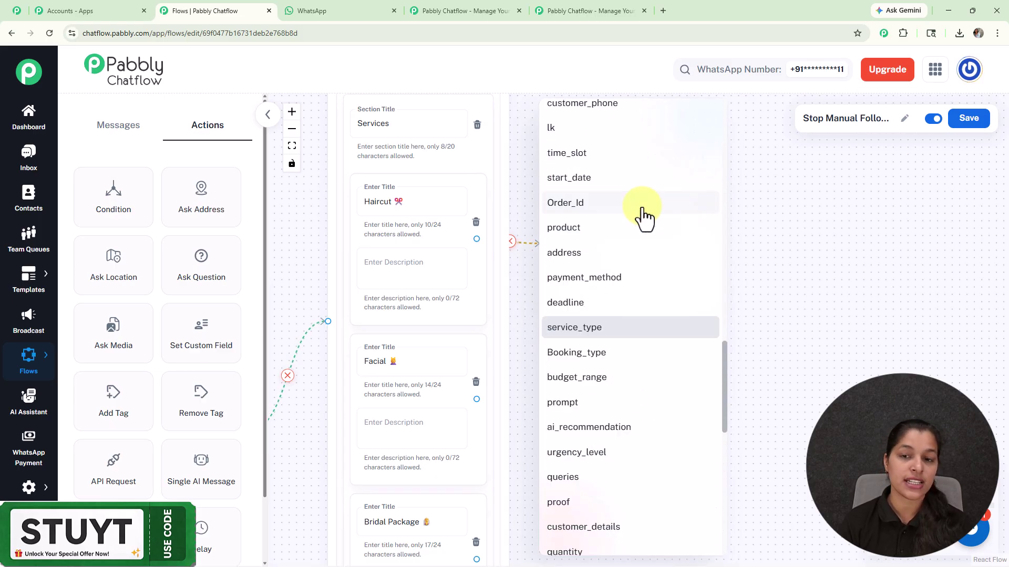
{"action": "left_click", "coordinate": [582, 331]}
{"action": "left_click", "coordinate": [376, 204]}
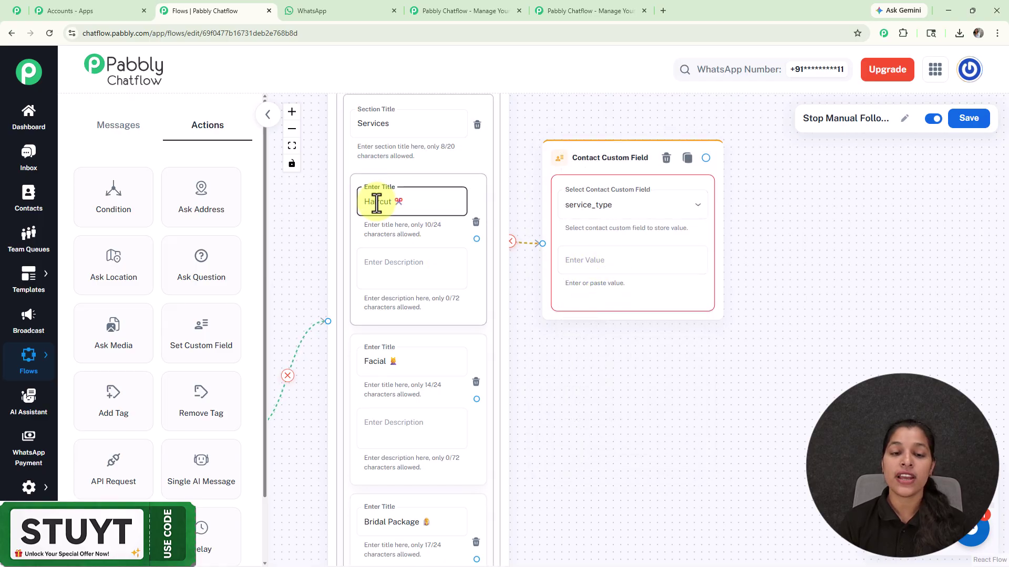
{"action": "key", "text": "ctrl+c"}
{"action": "left_click", "coordinate": [608, 266]}
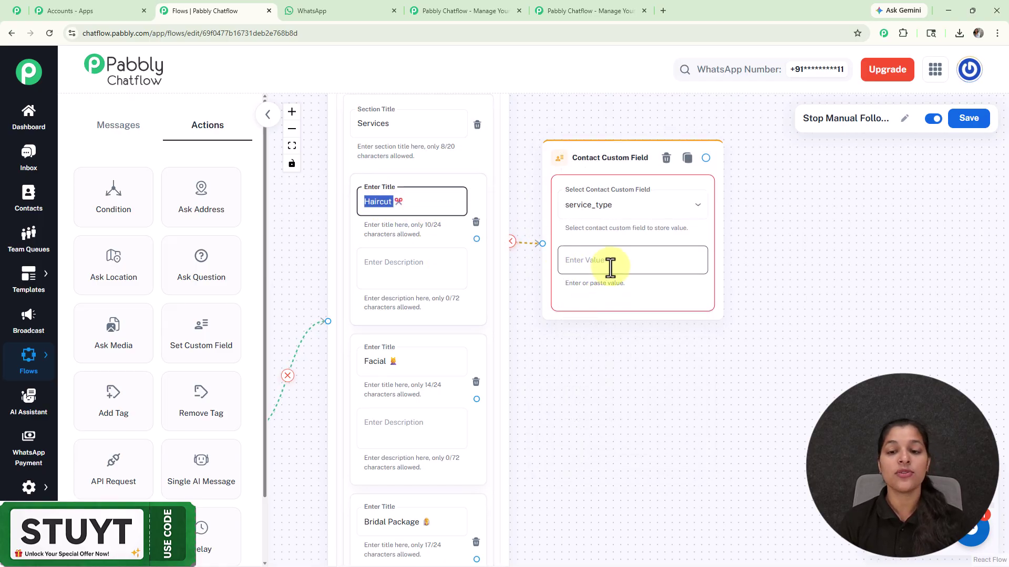
{"action": "key", "text": "ctrl+v"}
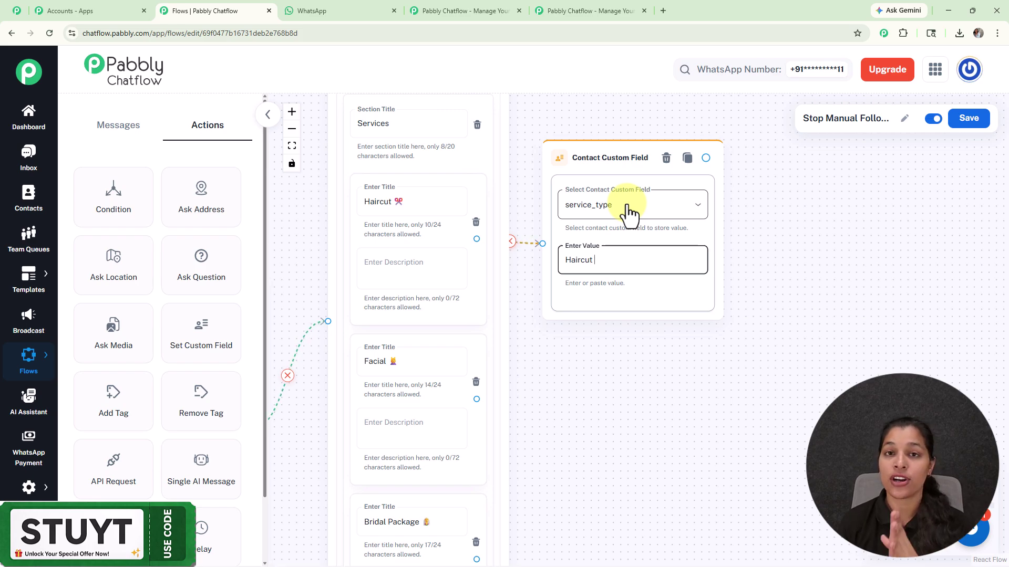
{"action": "left_click", "coordinate": [627, 355]}
Step: Examine how an additional field is created in the Contact Custom Fields settings and return to the flow without saving one
{"action": "left_click", "coordinate": [28, 488]}
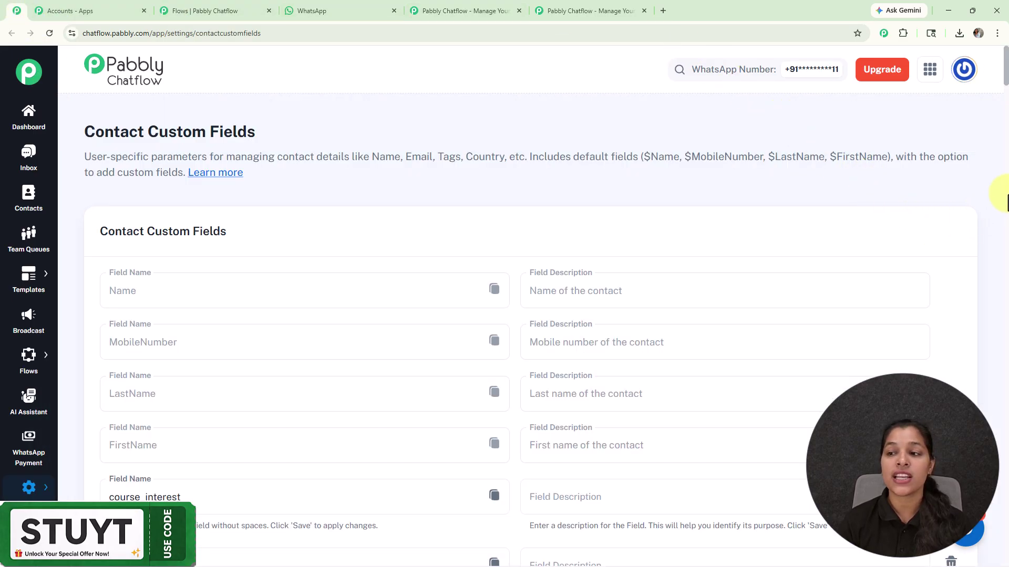
{"action": "left_click_drag", "start_coordinate": [1006, 84], "coordinate": [1001, 561]}
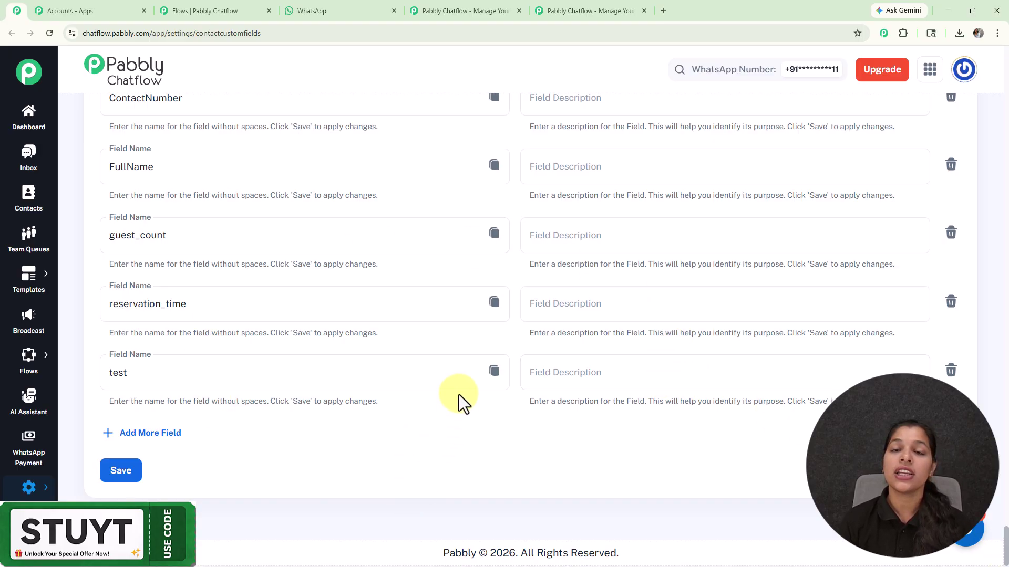
{"action": "left_click", "coordinate": [142, 436]}
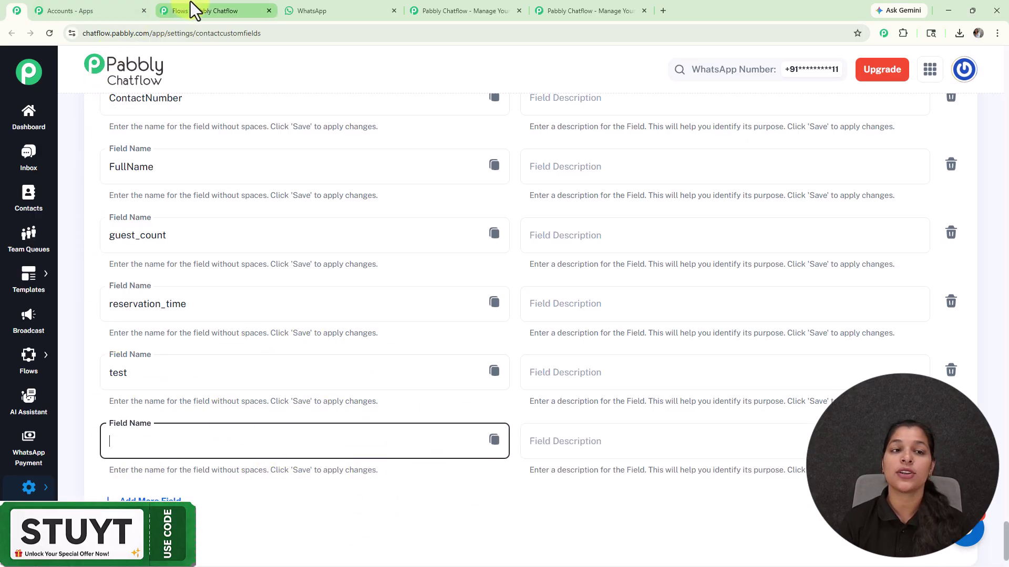
{"action": "left_click", "coordinate": [200, 11]}
Step: Review the service_type custom field nodes connected to the Haircut, Facial and Bridal Package list items
{"action": "left_click", "coordinate": [613, 267]}
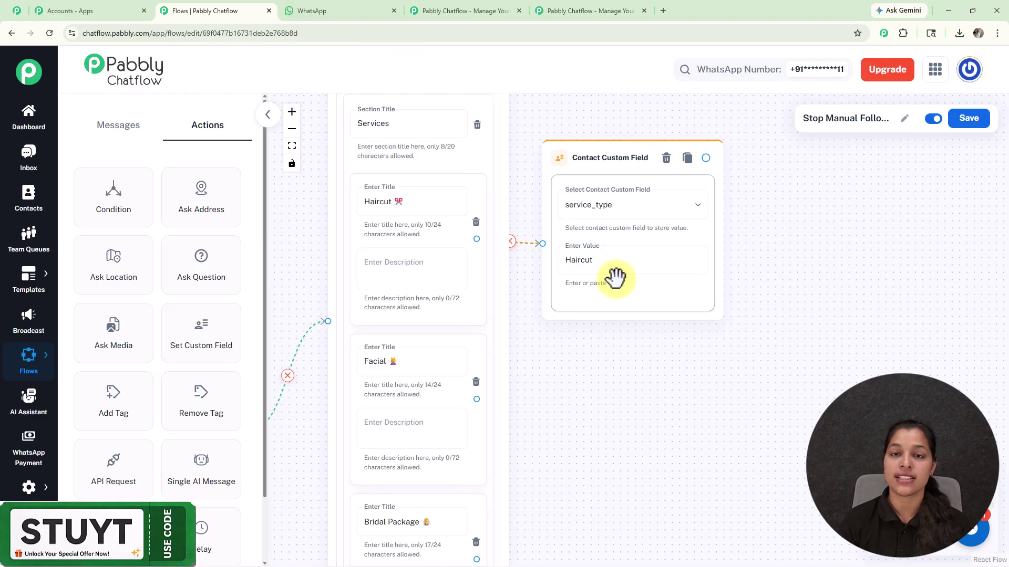
{"action": "scroll", "coordinate": [601, 349], "scroll_direction": "down", "scroll_amount": 5}
{"action": "scroll", "coordinate": [601, 349], "scroll_direction": "up", "scroll_amount": 4}
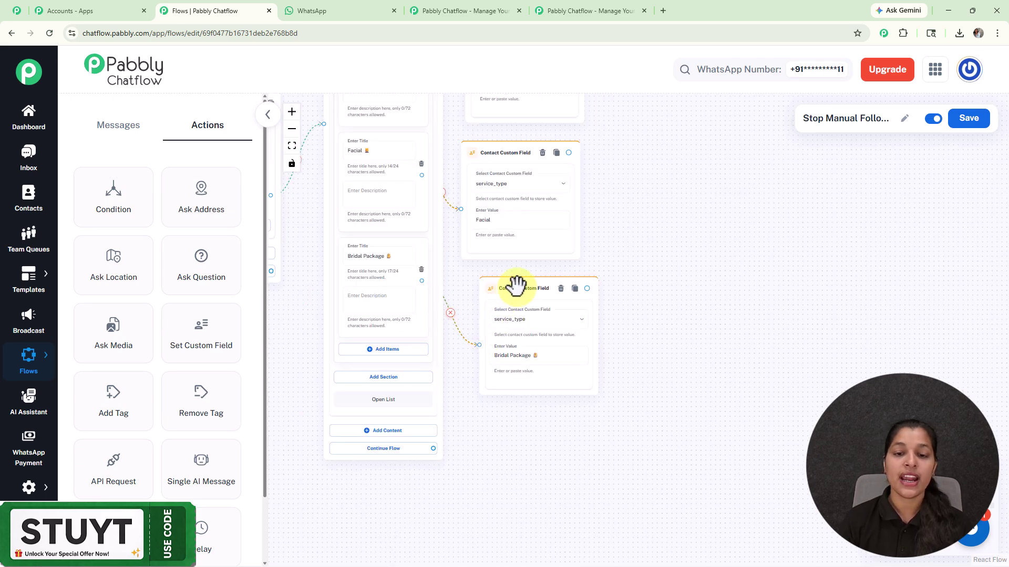
Step: Align the Bridal Package custom field node with the Facial one, and connect a new Media message to the Haircut custom field node's output
{"action": "left_click_drag", "start_coordinate": [516, 286], "coordinate": [501, 295]}
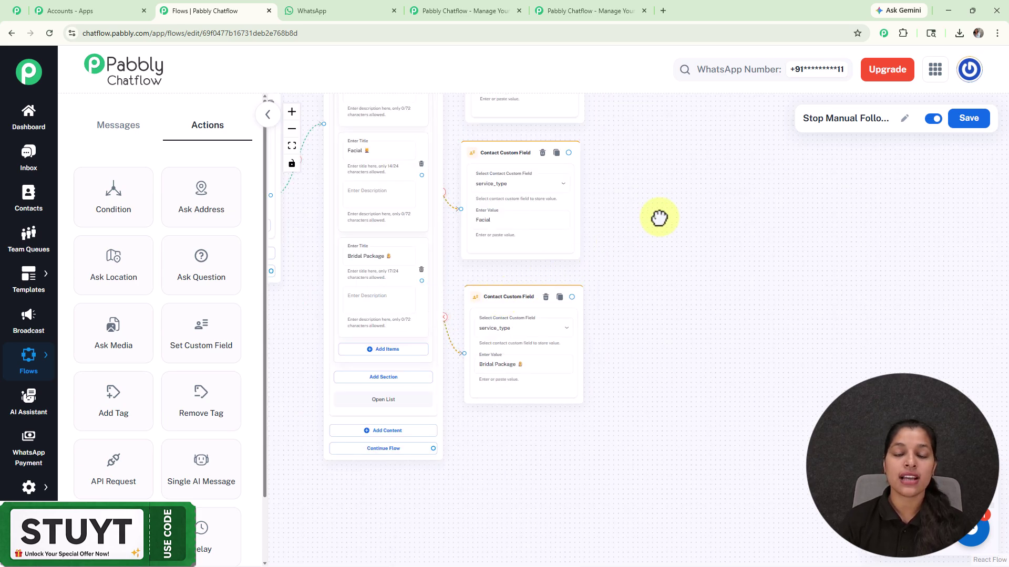
{"action": "left_click_drag", "start_coordinate": [658, 210], "coordinate": [666, 360]}
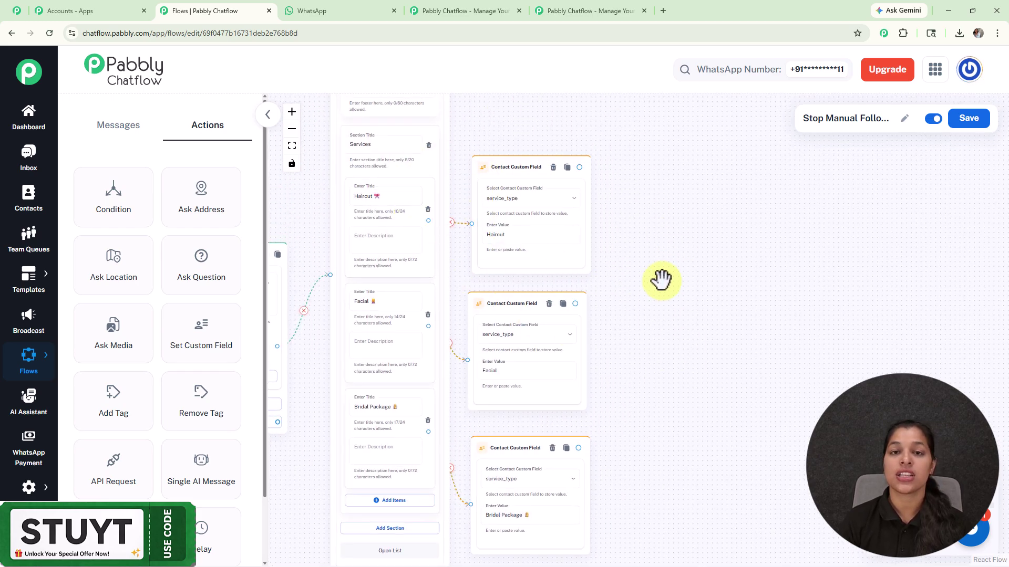
{"action": "scroll", "coordinate": [661, 280], "scroll_direction": "up", "scroll_amount": 3}
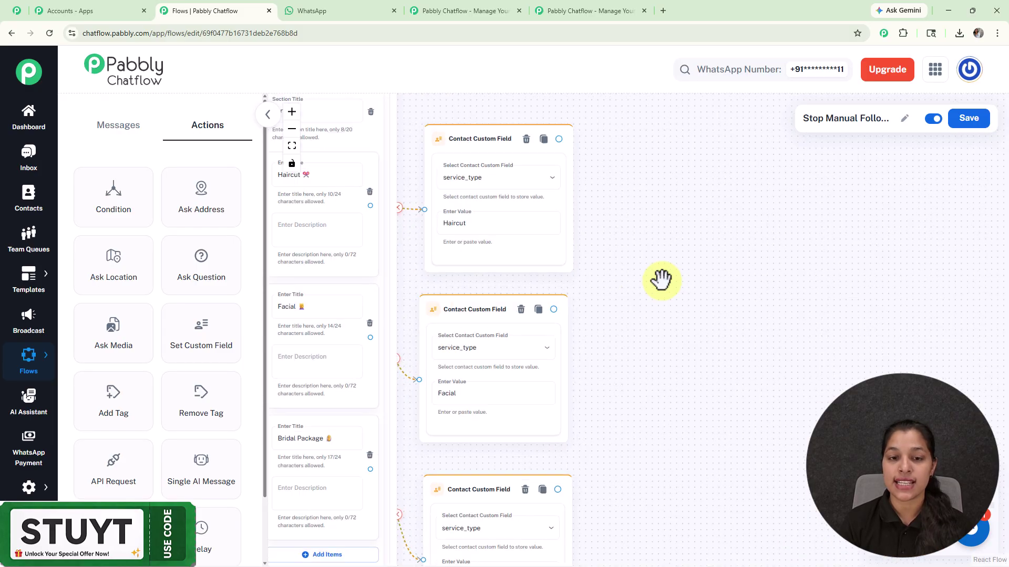
{"action": "left_click_drag", "start_coordinate": [648, 212], "coordinate": [670, 337]}
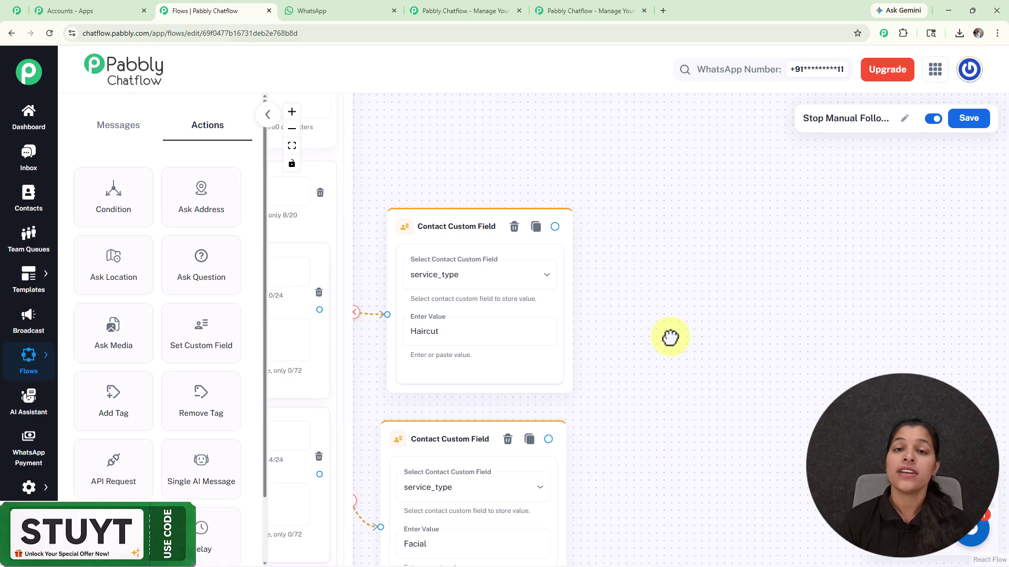
{"action": "left_click_drag", "start_coordinate": [555, 226], "coordinate": [683, 142]}
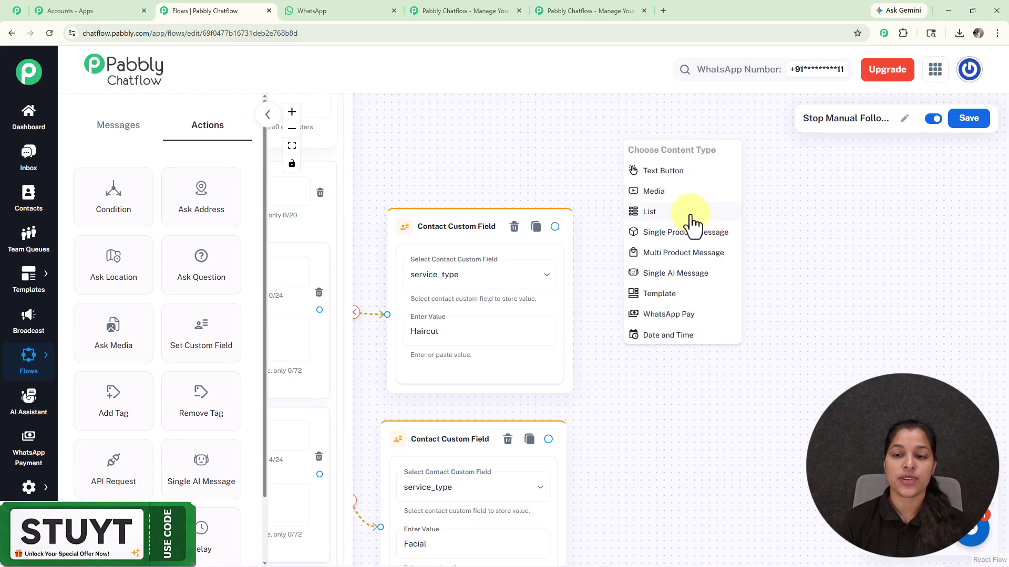
{"action": "left_click", "coordinate": [657, 191]}
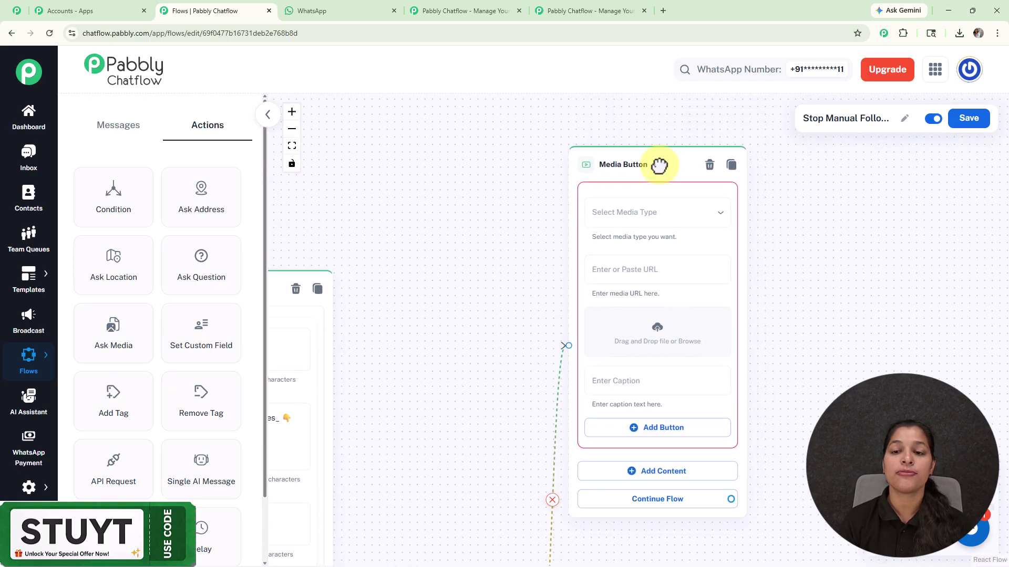
{"action": "left_click_drag", "start_coordinate": [661, 164], "coordinate": [660, 194]}
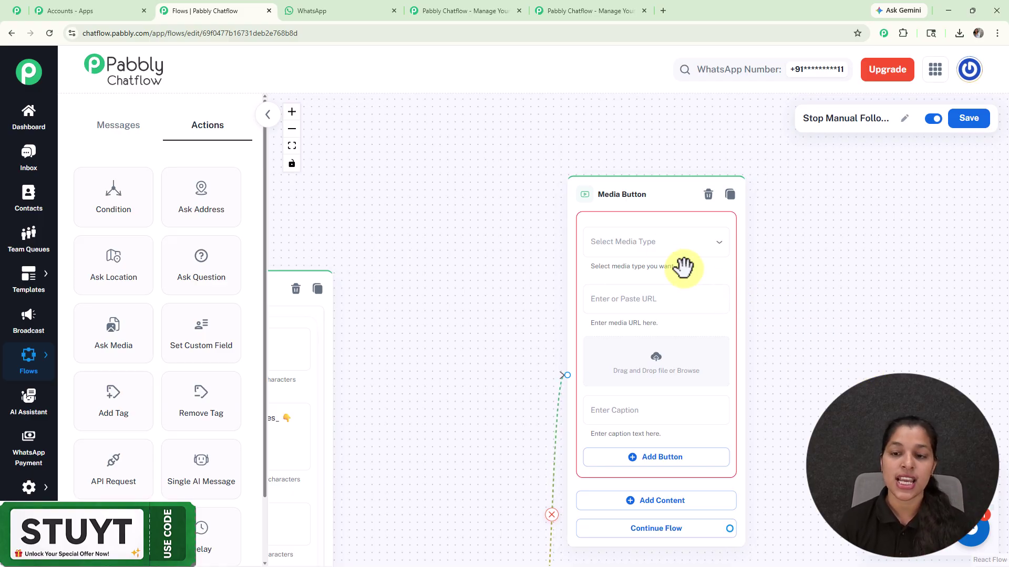
Step: Set the new Media message's type to Image and insert haircut.jpg from the Media Library
{"action": "left_click", "coordinate": [670, 247]}
{"action": "left_click", "coordinate": [608, 277]}
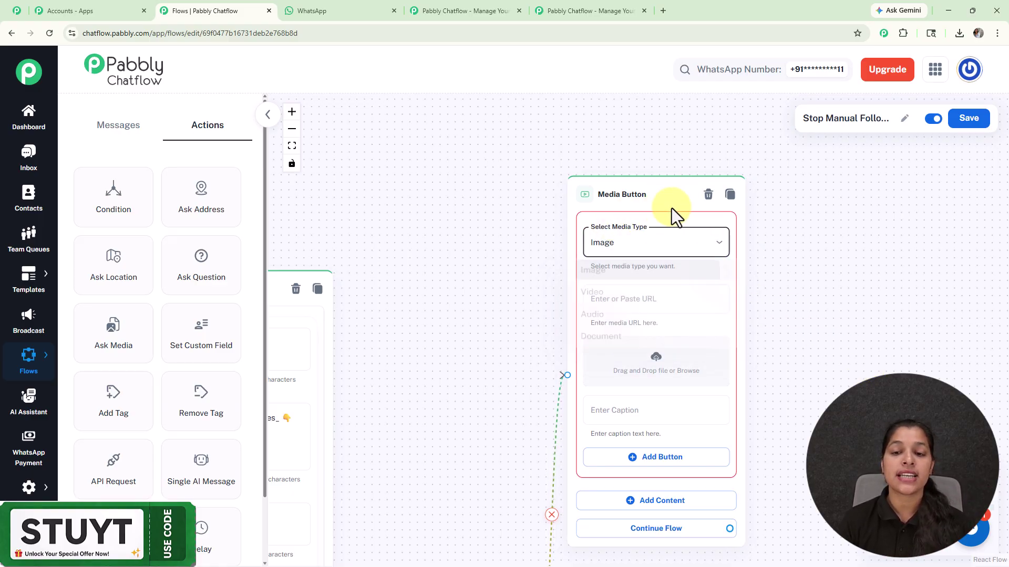
{"action": "left_click_drag", "start_coordinate": [827, 379], "coordinate": [777, 341]}
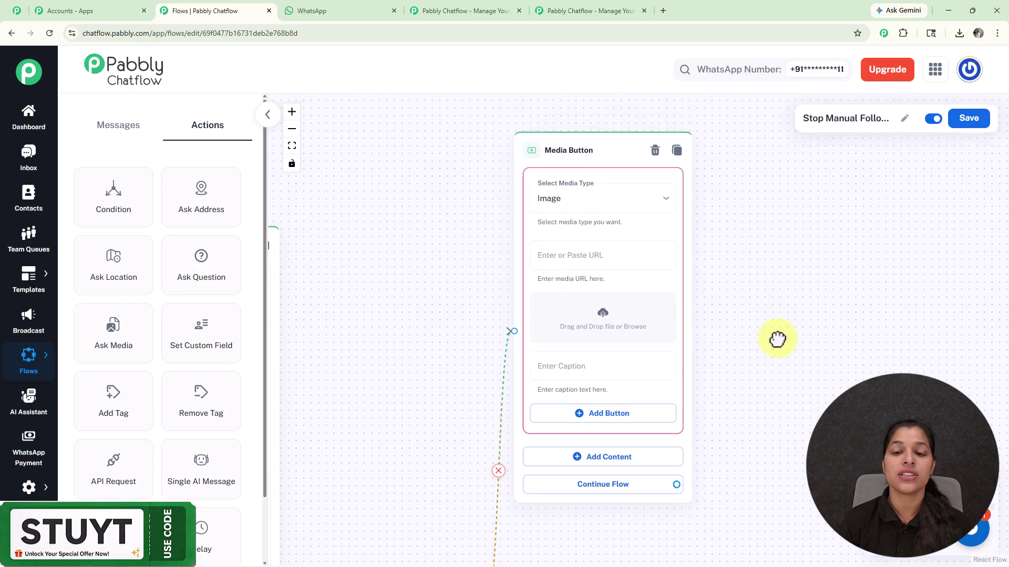
{"action": "left_click", "coordinate": [603, 317]}
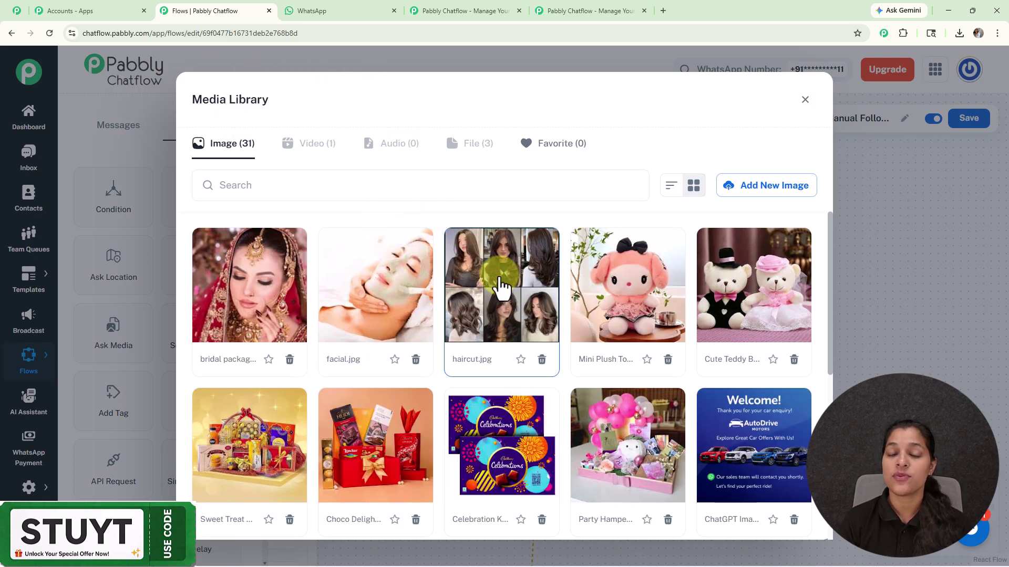
{"action": "left_click", "coordinate": [501, 286]}
{"action": "left_click", "coordinate": [502, 286]}
{"action": "left_click", "coordinate": [525, 286]}
{"action": "left_click", "coordinate": [787, 187]}
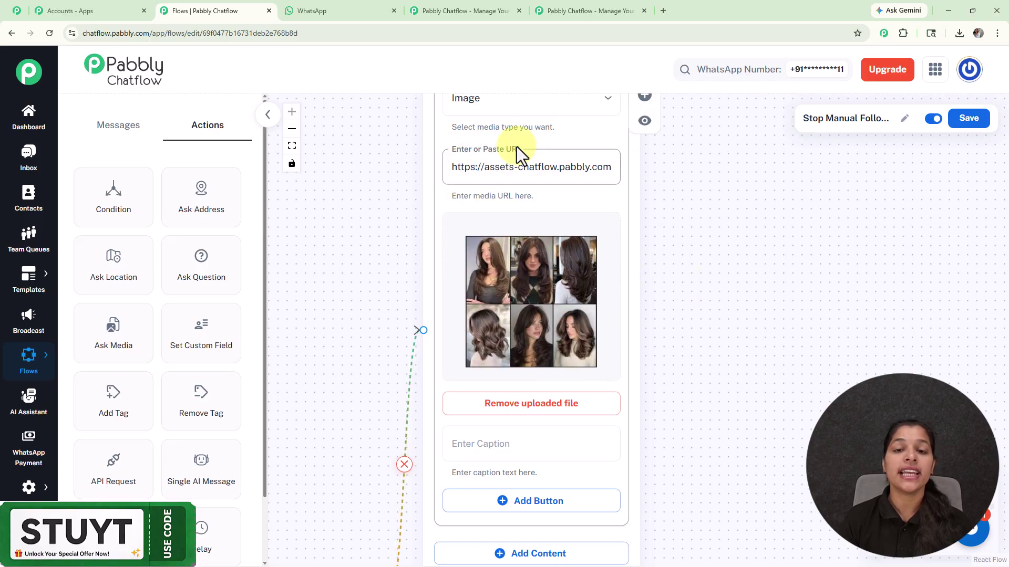
Step: Add Text Button content below the haircut image with price ₹299, duration 30 mins, the question "Would you like to book Haircut ?" and a "Yes ✅" button
{"action": "scroll", "coordinate": [660, 284], "scroll_direction": "down", "scroll_amount": 3}
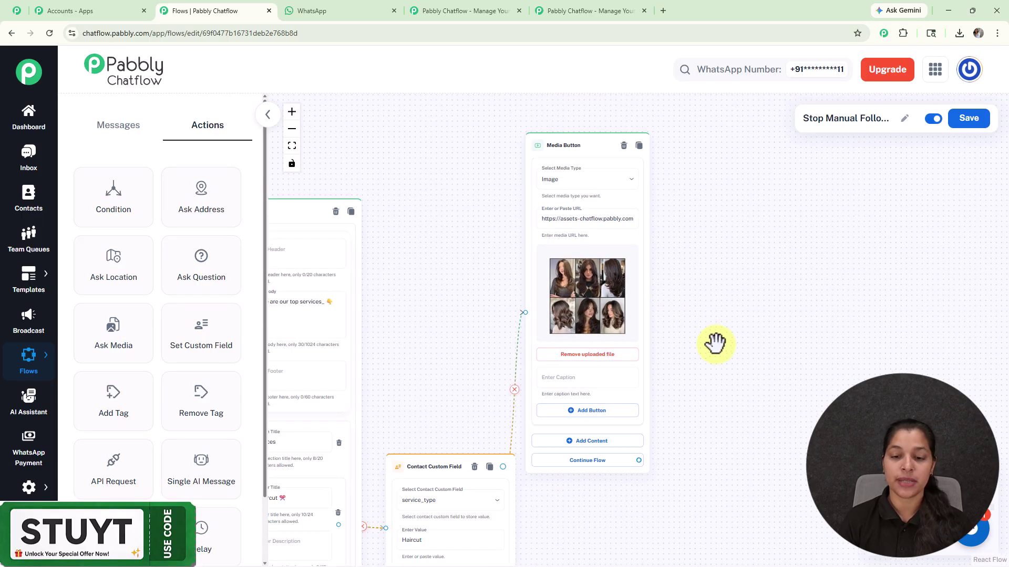
{"action": "left_click_drag", "start_coordinate": [711, 338], "coordinate": [665, 282]}
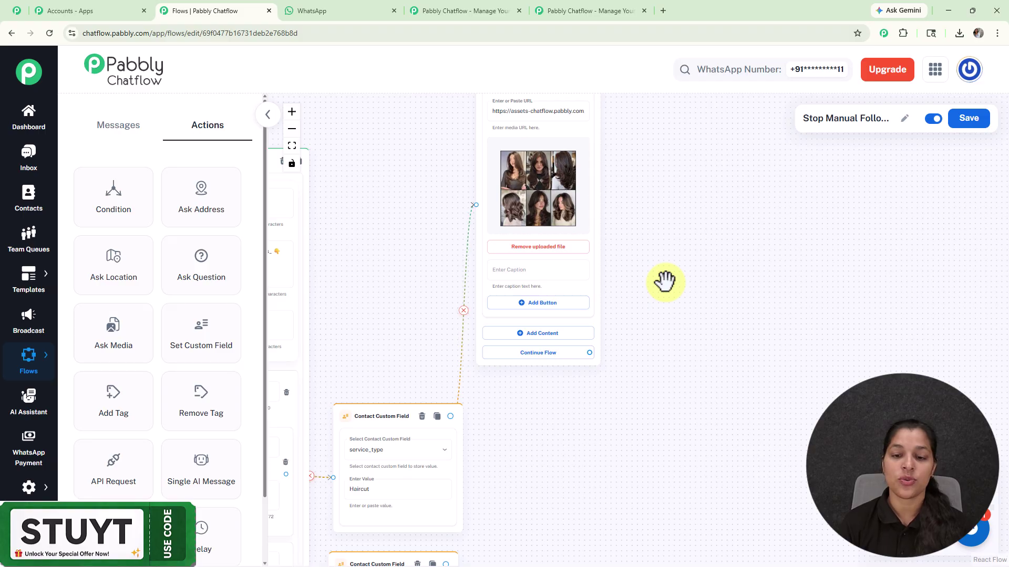
{"action": "scroll", "coordinate": [664, 282], "scroll_direction": "up", "scroll_amount": 3}
{"action": "left_click", "coordinate": [554, 363]}
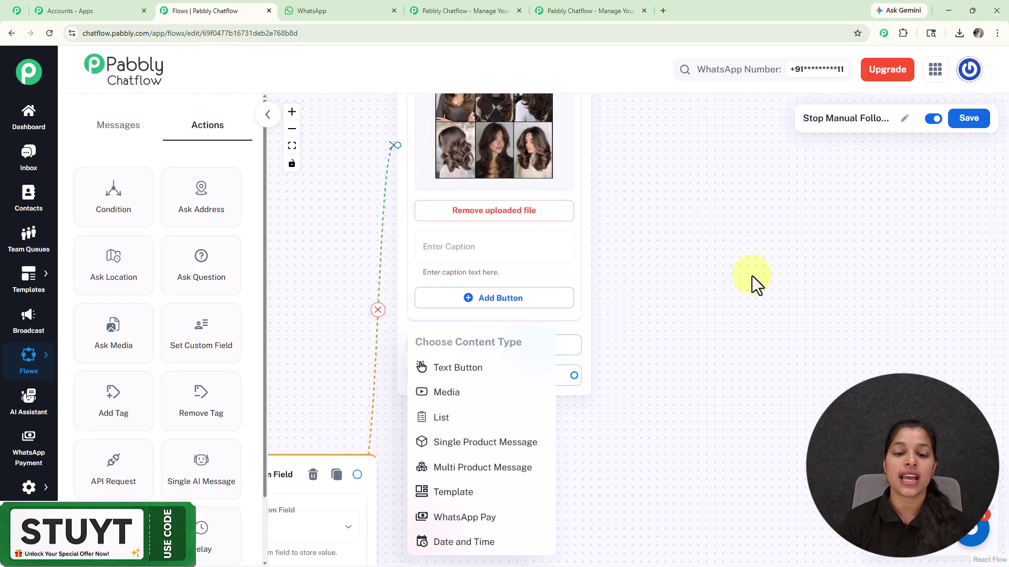
{"action": "left_click", "coordinate": [463, 370]}
{"action": "left_click_drag", "start_coordinate": [628, 367], "coordinate": [667, 323]}
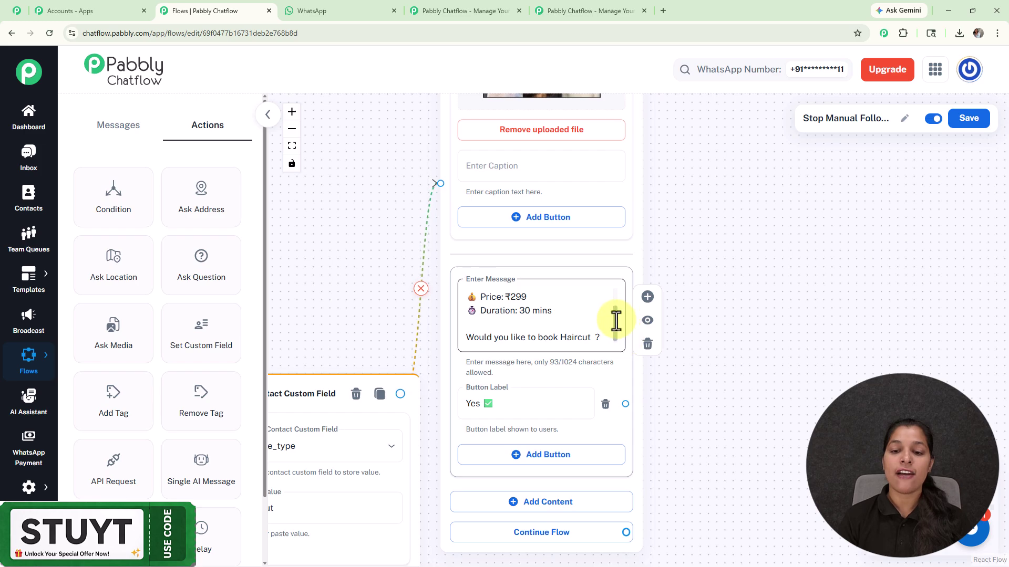
{"action": "left_click_drag", "start_coordinate": [613, 321], "coordinate": [611, 287]}
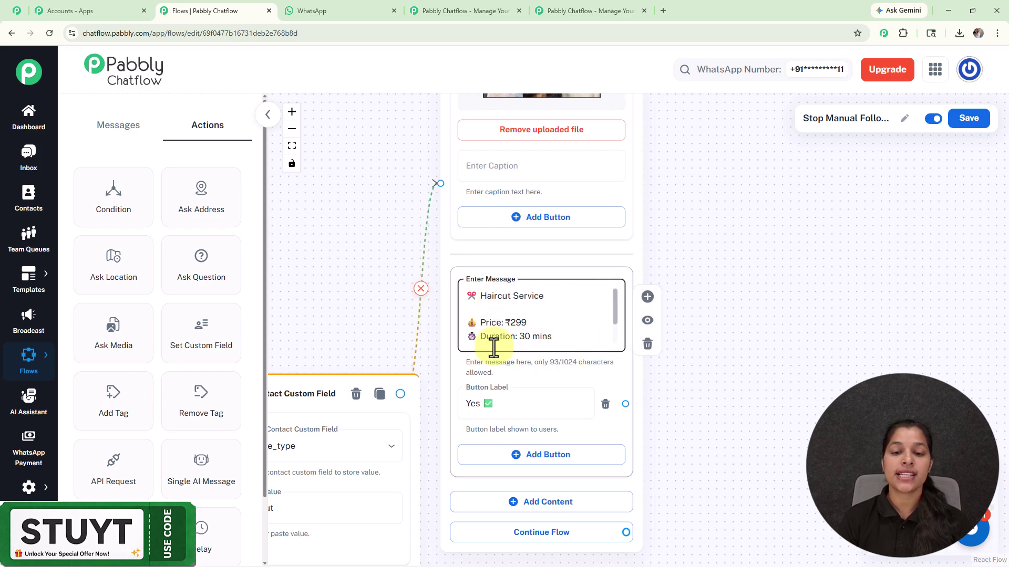
{"action": "left_click_drag", "start_coordinate": [714, 377], "coordinate": [687, 314]}
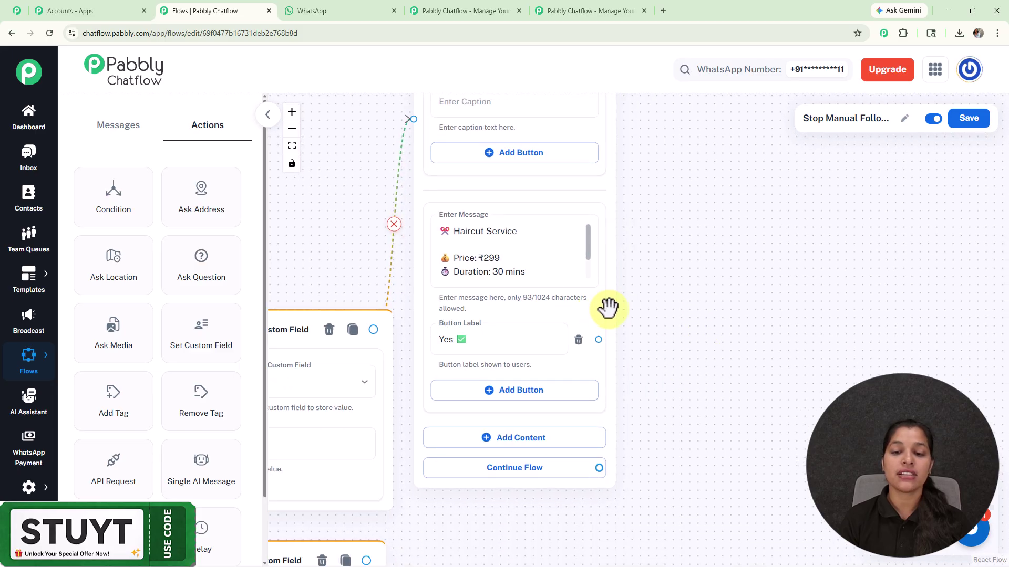
{"action": "left_click_drag", "start_coordinate": [608, 309], "coordinate": [608, 250]}
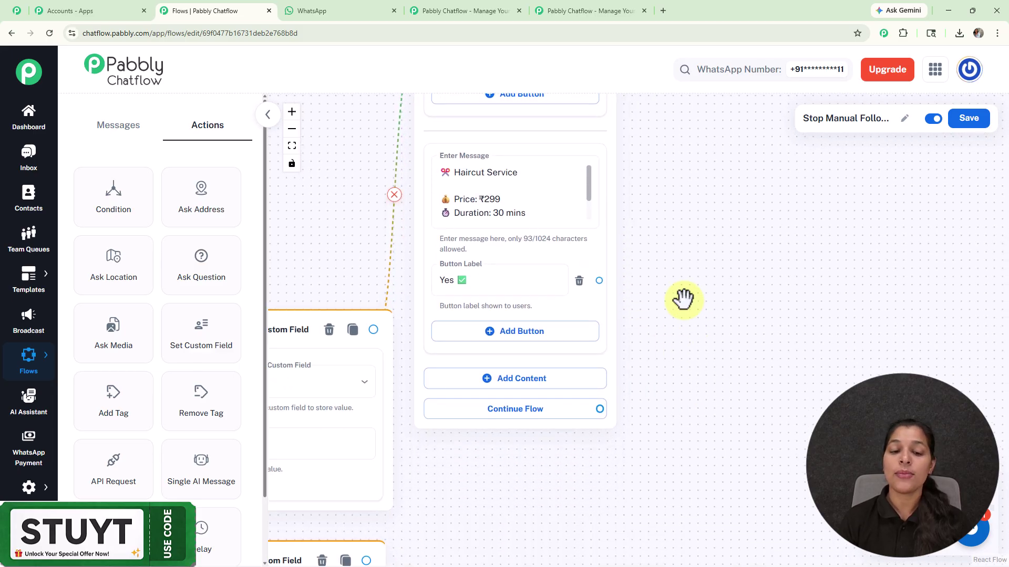
Step: Review the Facial and Bridal Package media messages and their connections to the matching custom field nodes
{"action": "scroll", "coordinate": [683, 298], "scroll_direction": "down", "scroll_amount": 4}
{"action": "left_click_drag", "start_coordinate": [676, 426], "coordinate": [638, 180]}
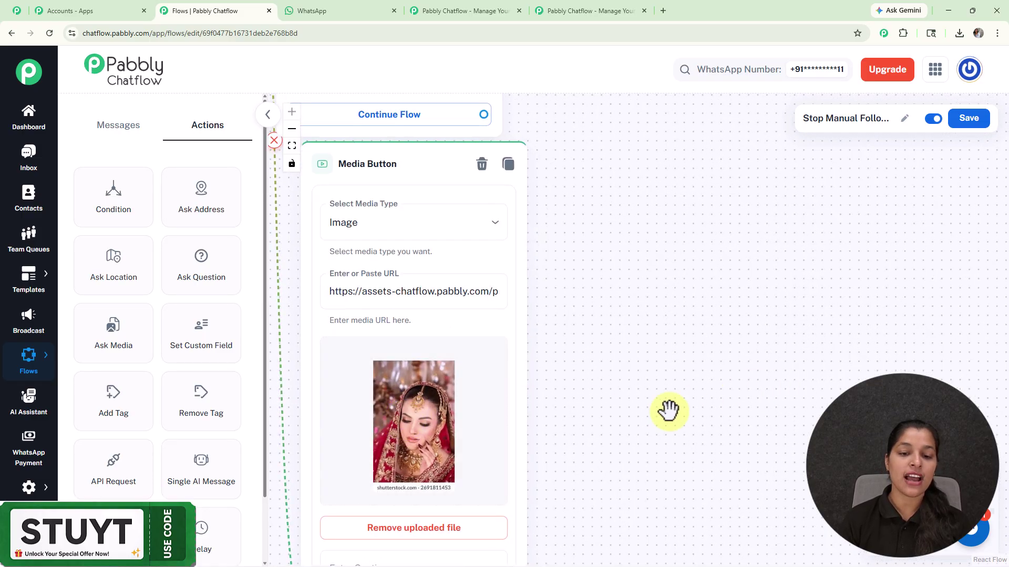
{"action": "left_click_drag", "start_coordinate": [635, 367], "coordinate": [649, 451]}
{"action": "left_click_drag", "start_coordinate": [667, 117], "coordinate": [719, 416]}
{"action": "scroll", "coordinate": [720, 416], "scroll_direction": "up", "scroll_amount": 10}
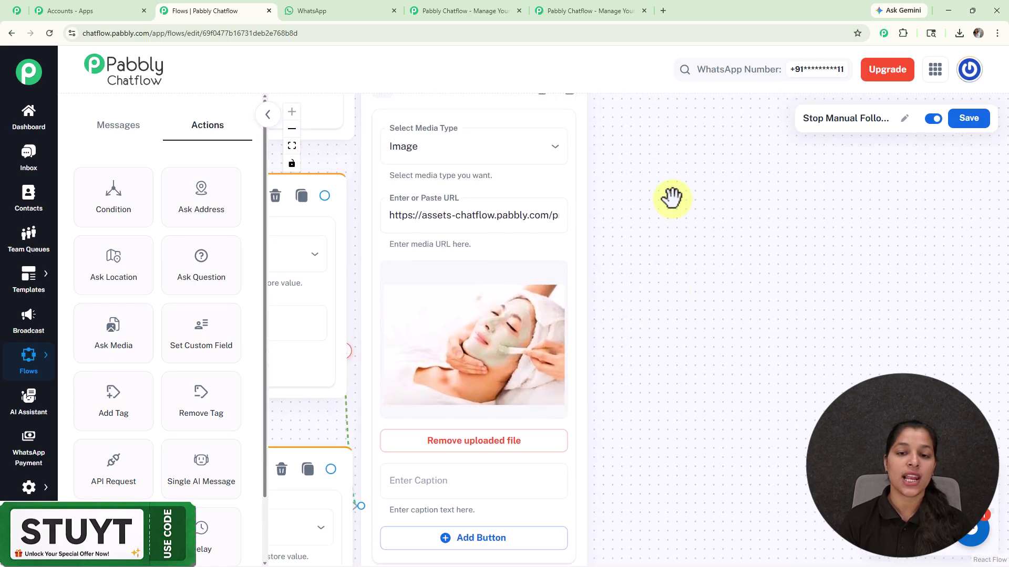
{"action": "scroll", "coordinate": [671, 205], "scroll_direction": "down", "scroll_amount": 8}
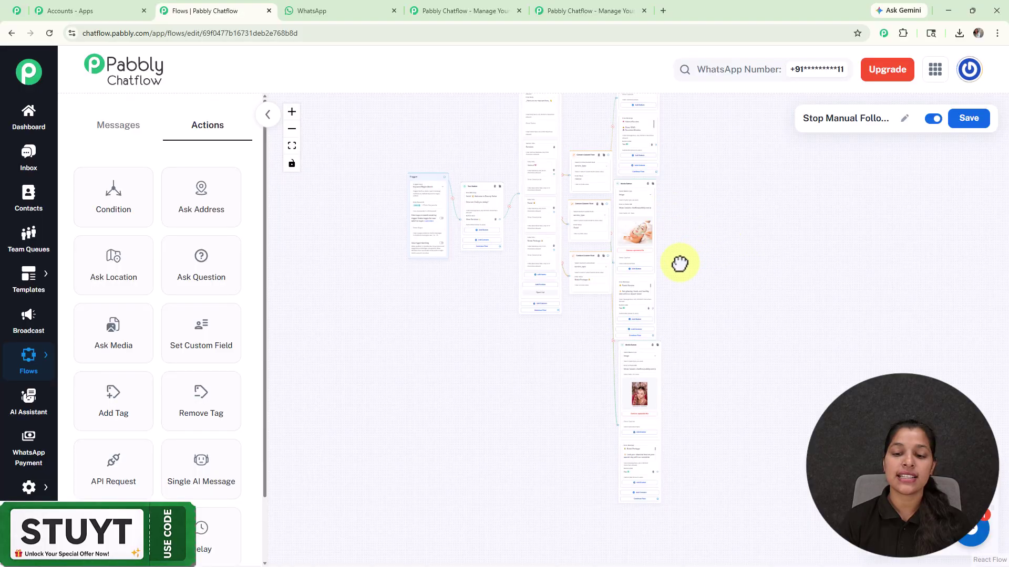
{"action": "scroll", "coordinate": [554, 252], "scroll_direction": "up", "scroll_amount": 8}
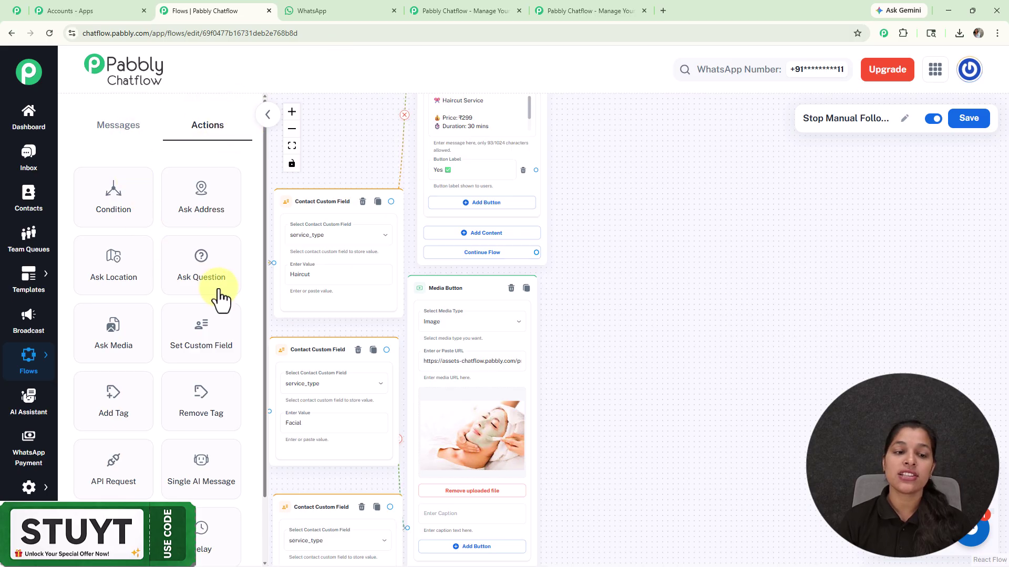
Step: Add an Ask Question action and connect the Yes buttons of the Haircut, Facial and Bridal Package messages to it
{"action": "left_click_drag", "start_coordinate": [200, 280], "coordinate": [712, 317]}
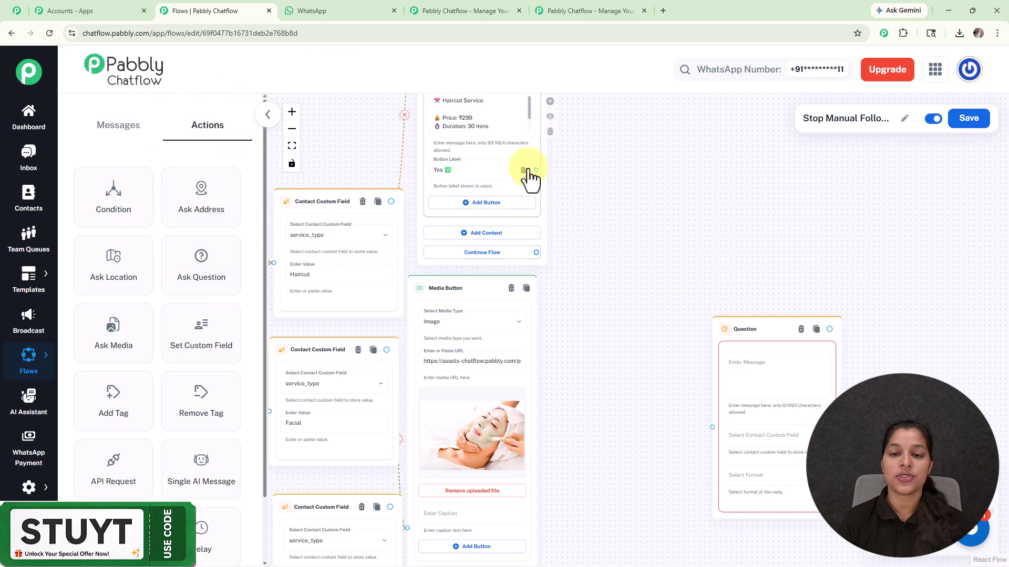
{"action": "left_click_drag", "start_coordinate": [535, 170], "coordinate": [712, 426]}
{"action": "left_click_drag", "start_coordinate": [601, 450], "coordinate": [572, 236]}
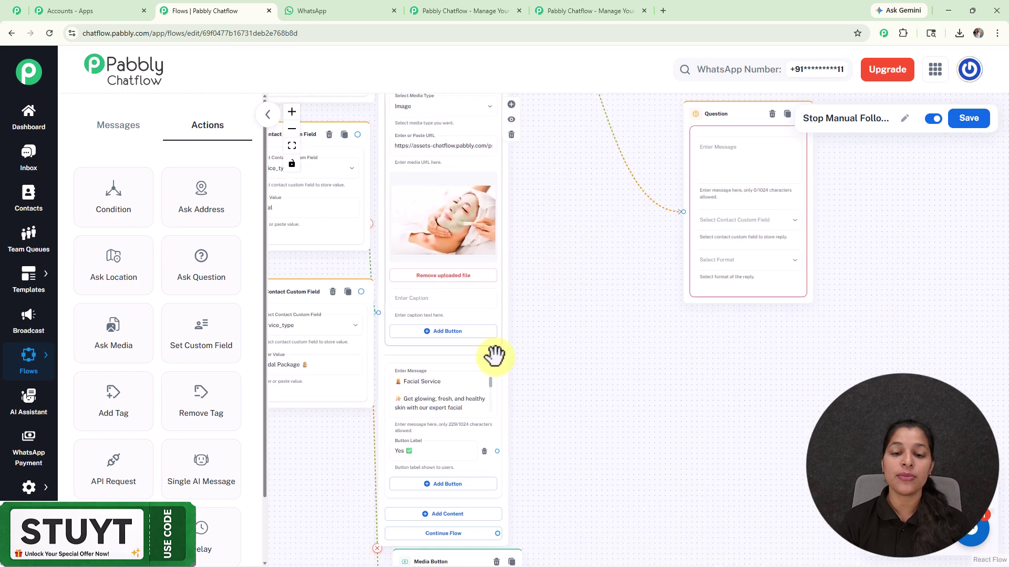
{"action": "left_click_drag", "start_coordinate": [497, 451], "coordinate": [683, 212]}
{"action": "left_click_drag", "start_coordinate": [655, 345], "coordinate": [644, 304]}
{"action": "scroll", "coordinate": [489, 419], "scroll_direction": "down", "scroll_amount": 8}
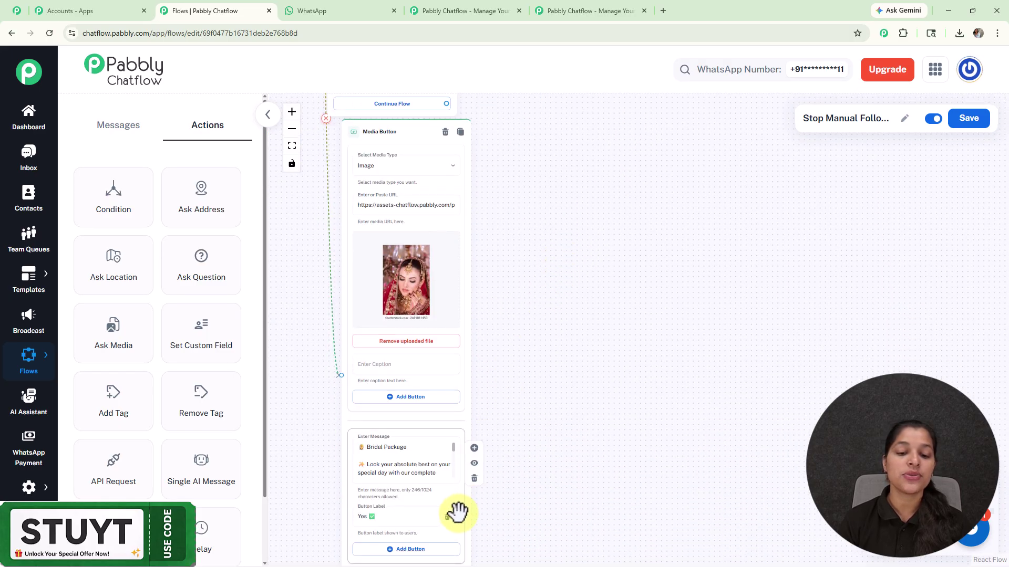
{"action": "left_click_drag", "start_coordinate": [460, 517], "coordinate": [632, 242]}
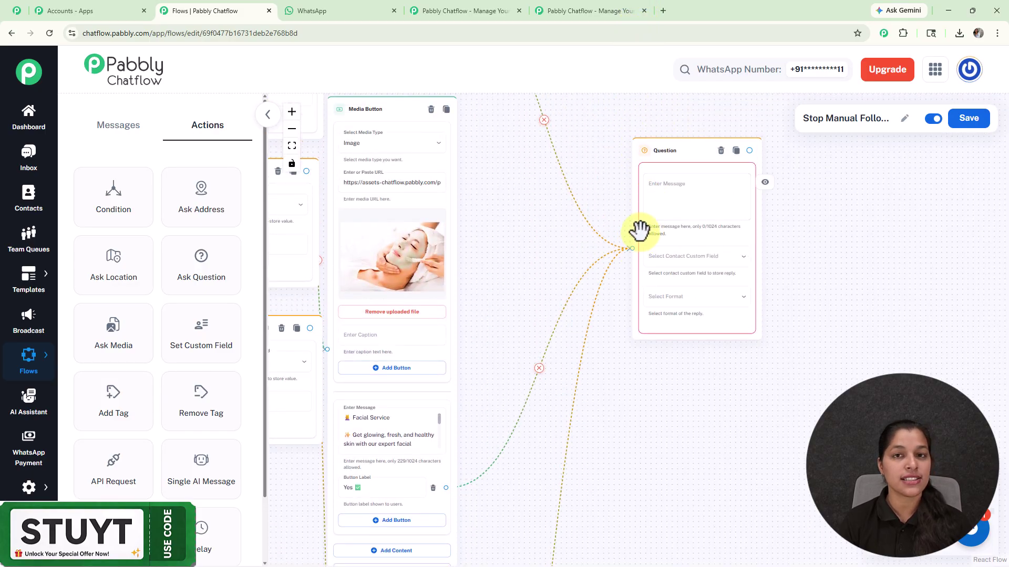
Step: Make the Question ask "Great! Let's book your appointment 😊 Please enter your name:", storing the reply in FullName with format Any
{"action": "left_click", "coordinate": [696, 195]}
{"action": "type", "text": "Great! Let's book your appointment 😊  Please enter your name:"}
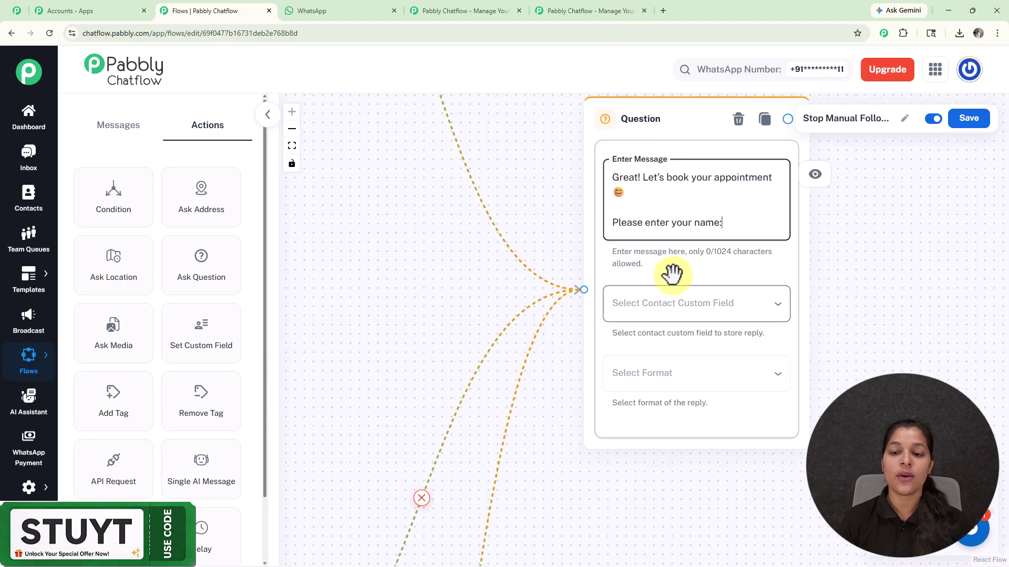
{"action": "left_click", "coordinate": [673, 302]}
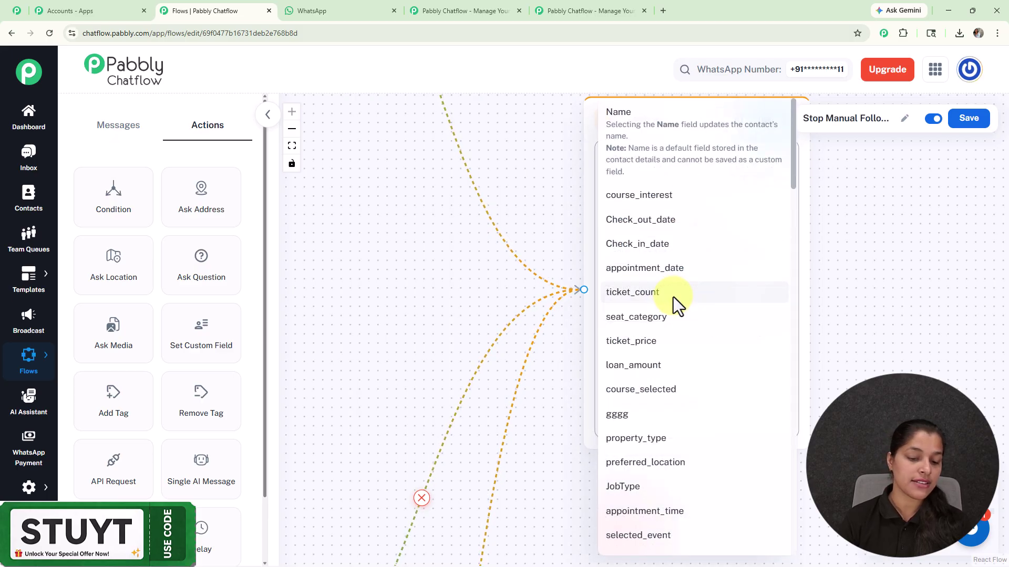
{"action": "scroll", "coordinate": [673, 297], "scroll_direction": "down", "scroll_amount": 20}
{"action": "left_click", "coordinate": [652, 467]}
{"action": "left_click", "coordinate": [663, 372]}
{"action": "left_click", "coordinate": [644, 397]}
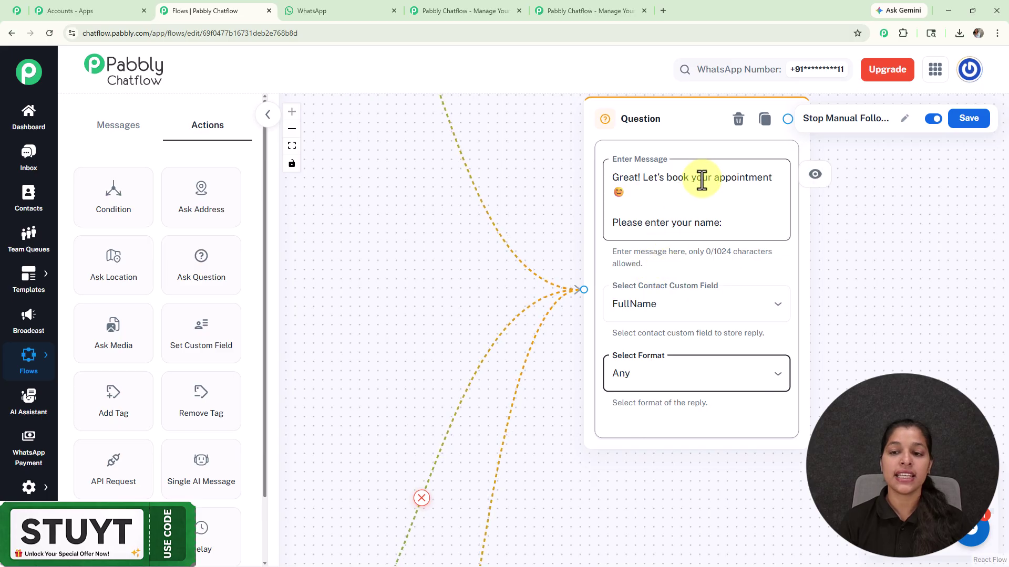
Step: Connect the name question to a Question for the preferred date, stored in Date, followed by a Text Button message "✅ _Your booking is confirmed!_"
{"action": "scroll", "coordinate": [702, 183], "scroll_direction": "down", "scroll_amount": 4}
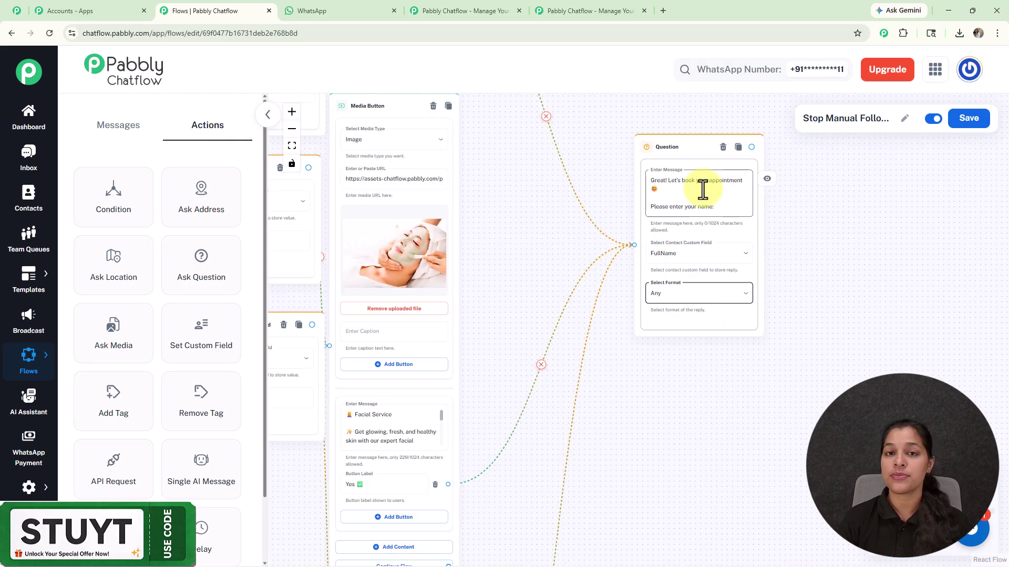
{"action": "left_click_drag", "start_coordinate": [390, 182], "coordinate": [483, 364]}
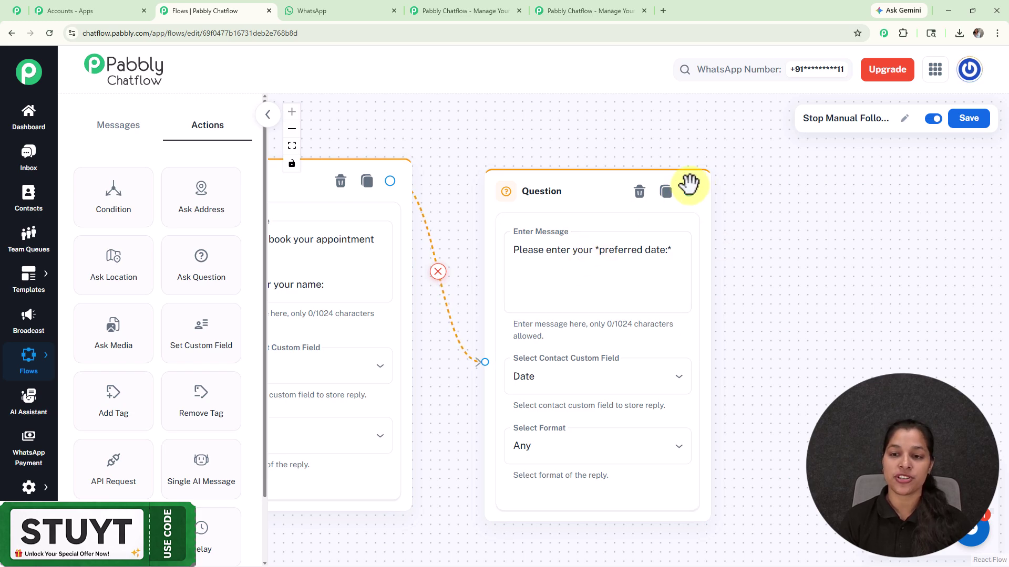
{"action": "left_click_drag", "start_coordinate": [689, 192], "coordinate": [847, 263]}
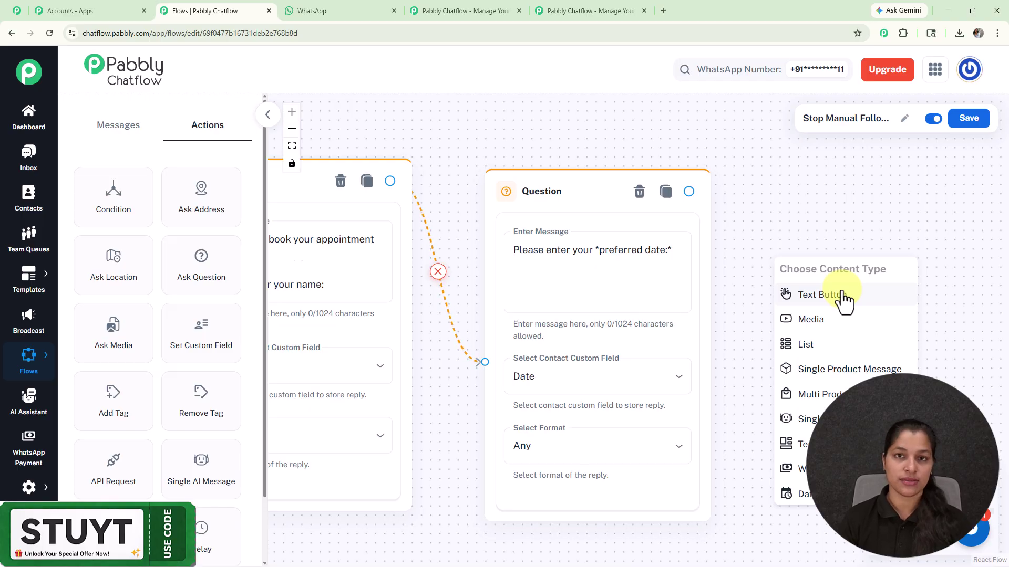
{"action": "left_click", "coordinate": [820, 295]}
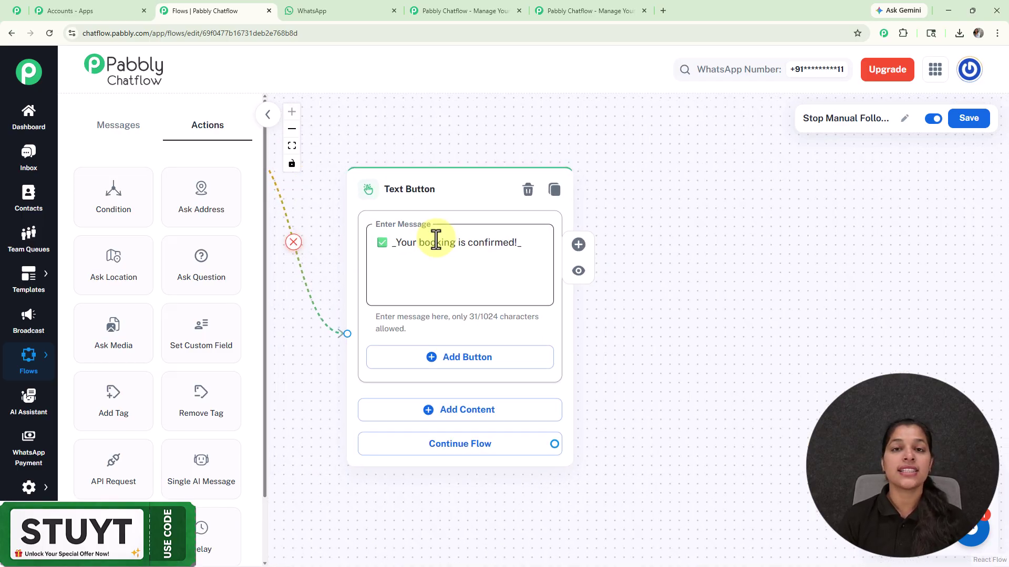
Step: Check the layout of the complete booking flow and save it
{"action": "scroll", "coordinate": [436, 237], "scroll_direction": "down", "scroll_amount": 5}
{"action": "left_click_drag", "start_coordinate": [468, 201], "coordinate": [616, 211]}
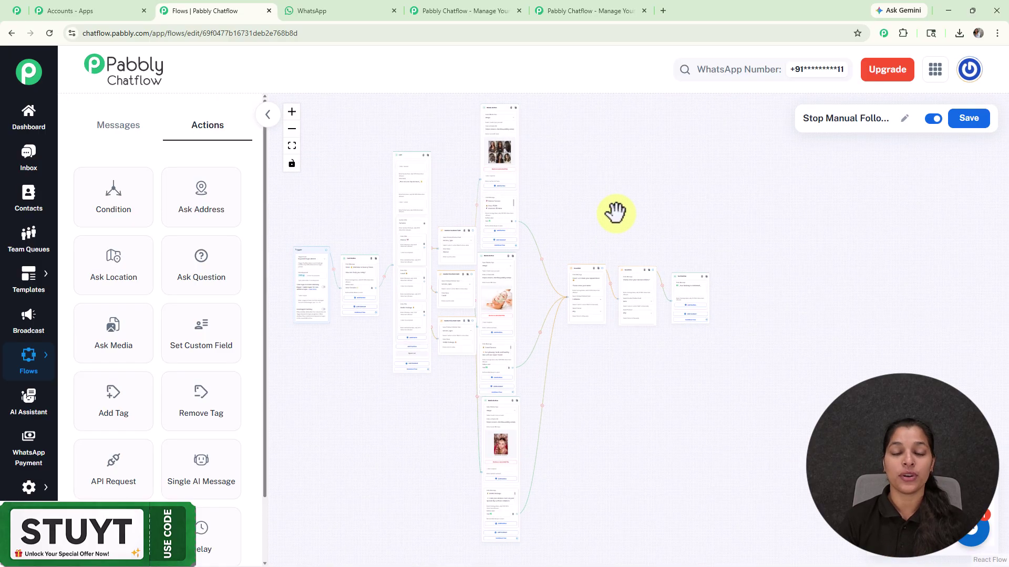
{"action": "scroll", "coordinate": [631, 221], "scroll_direction": "up", "scroll_amount": 3}
{"action": "left_click", "coordinate": [969, 119]}
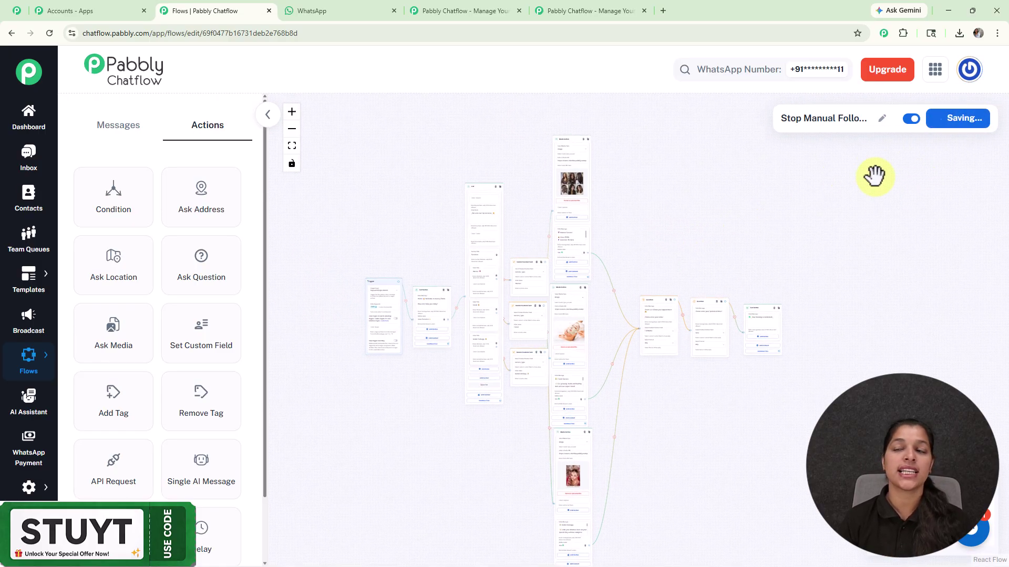